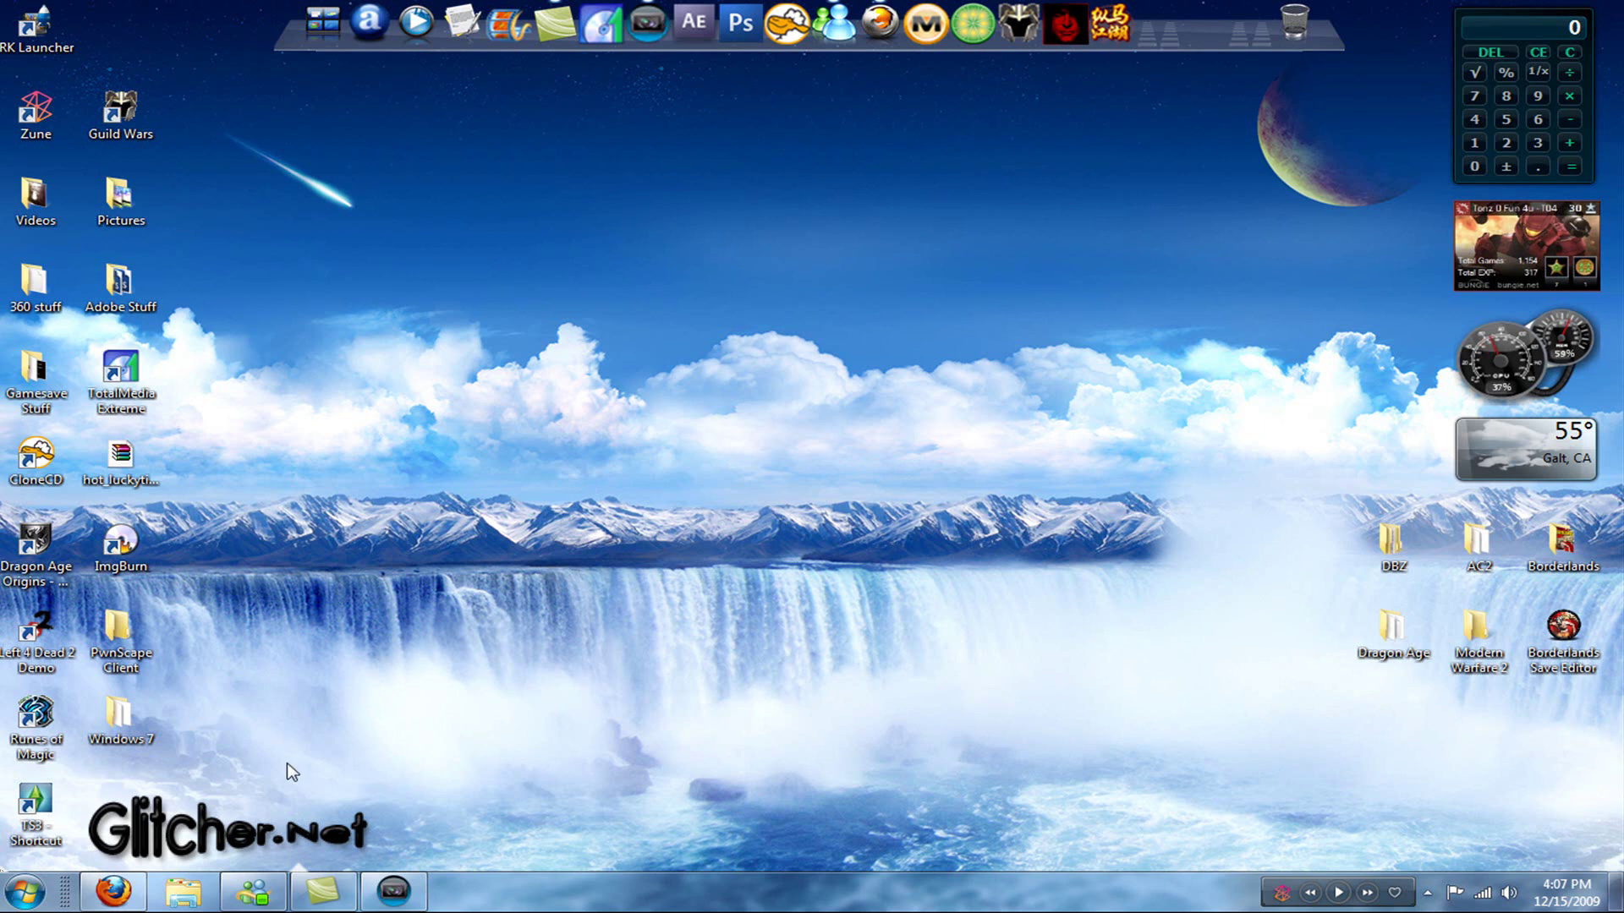
# - Show the desktop and restore the empty Untitled Vegas Pro project window from the taskbar
pyautogui.click(112, 890)
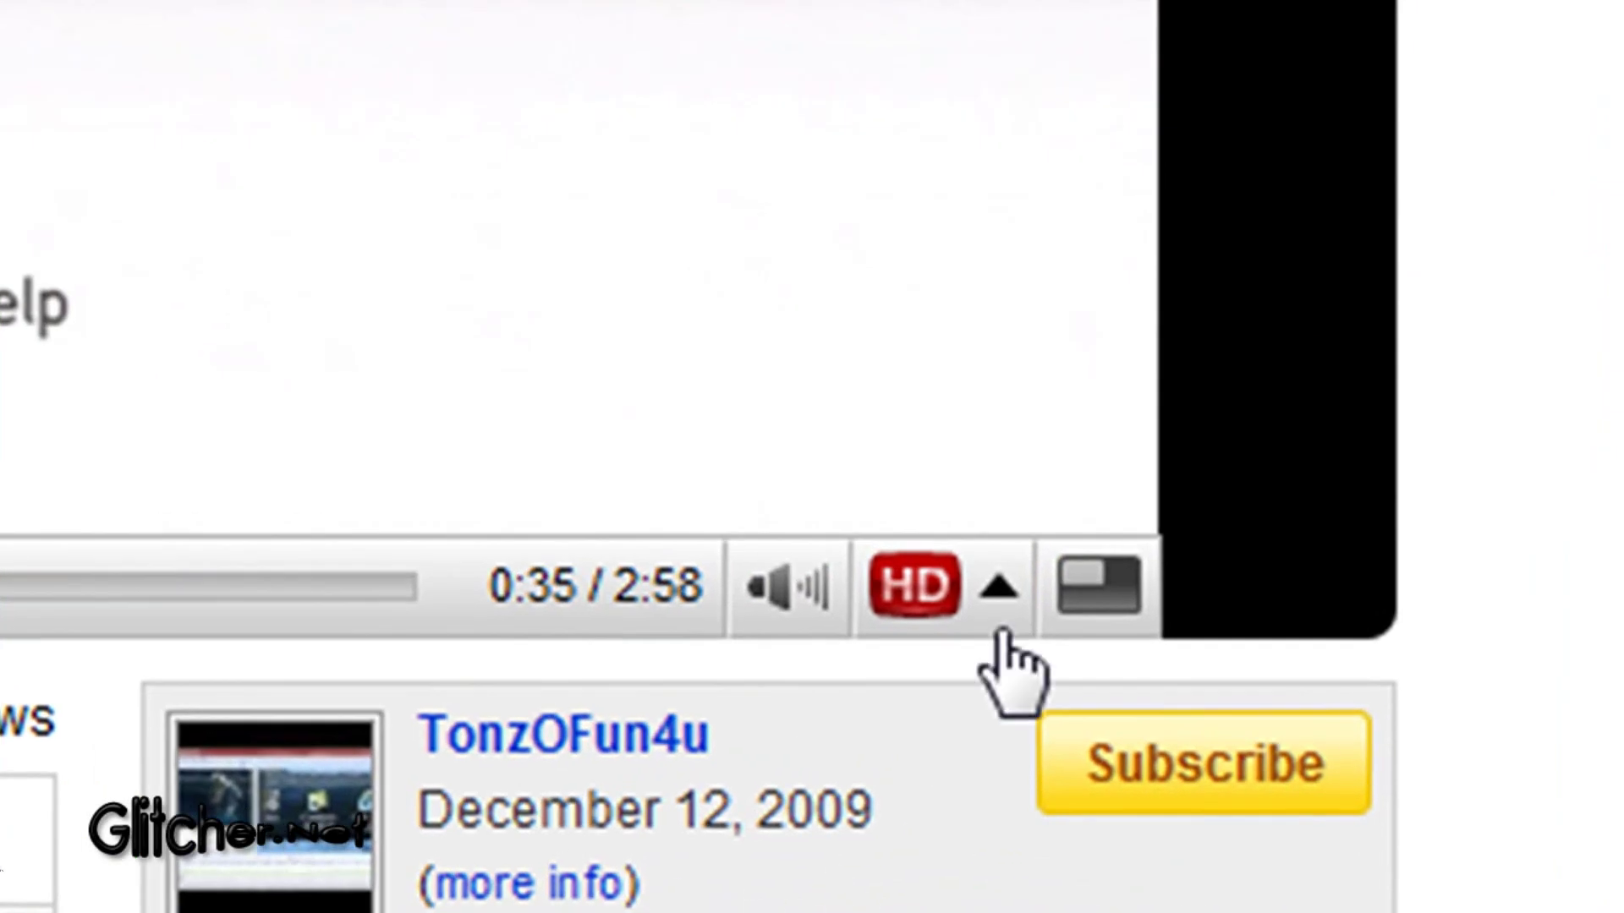
pyautogui.moveTo(1200, 696)
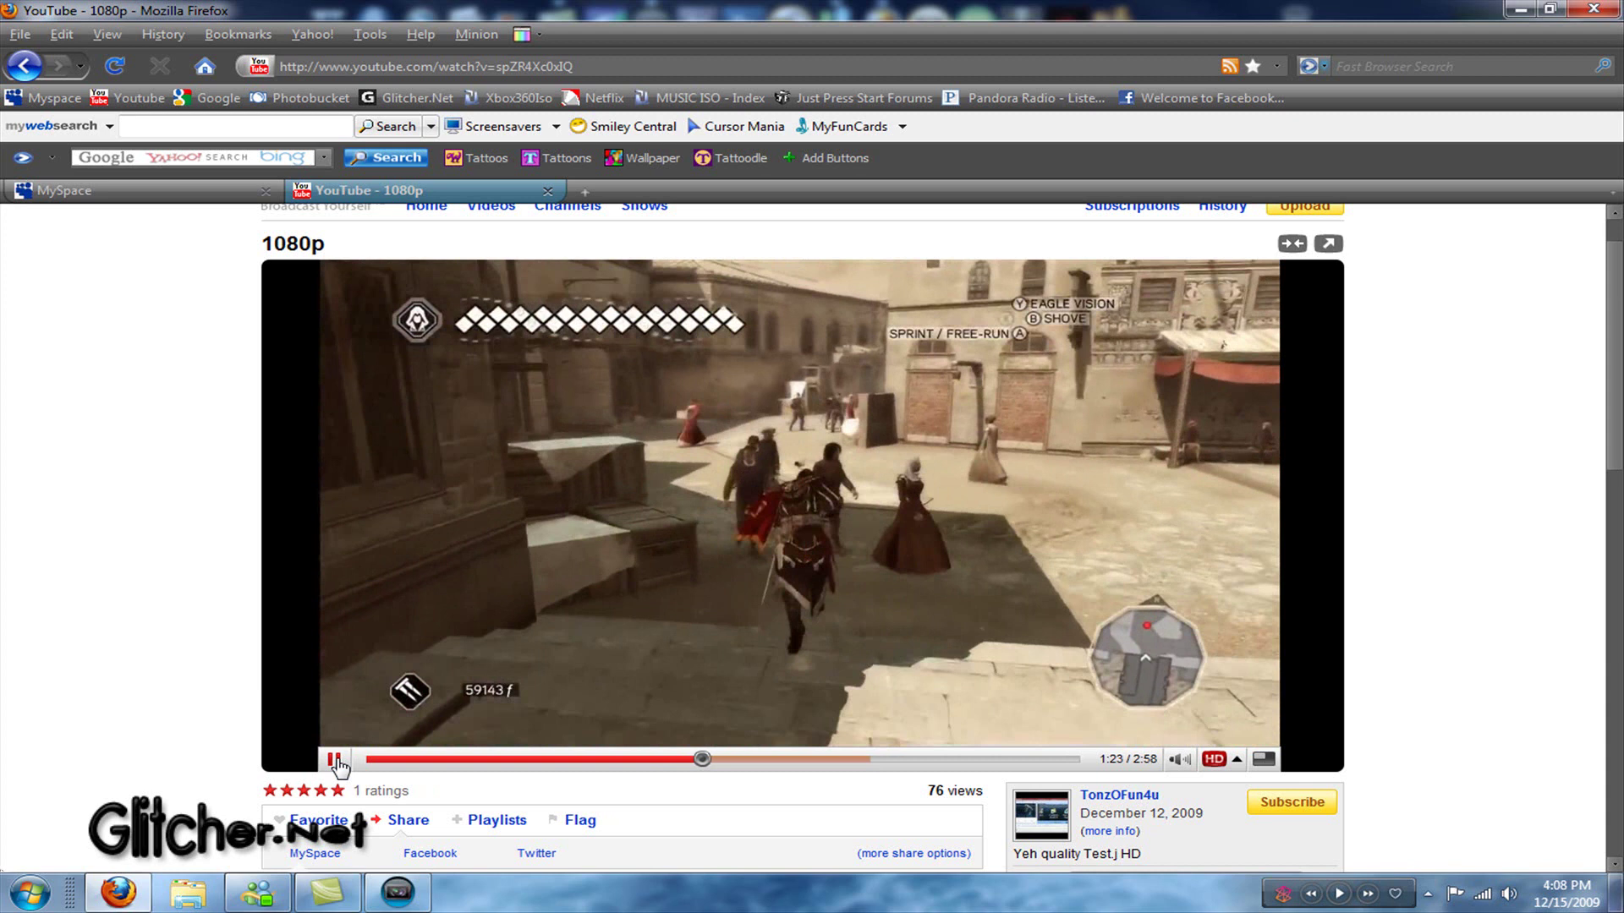
pyautogui.press('super+d')
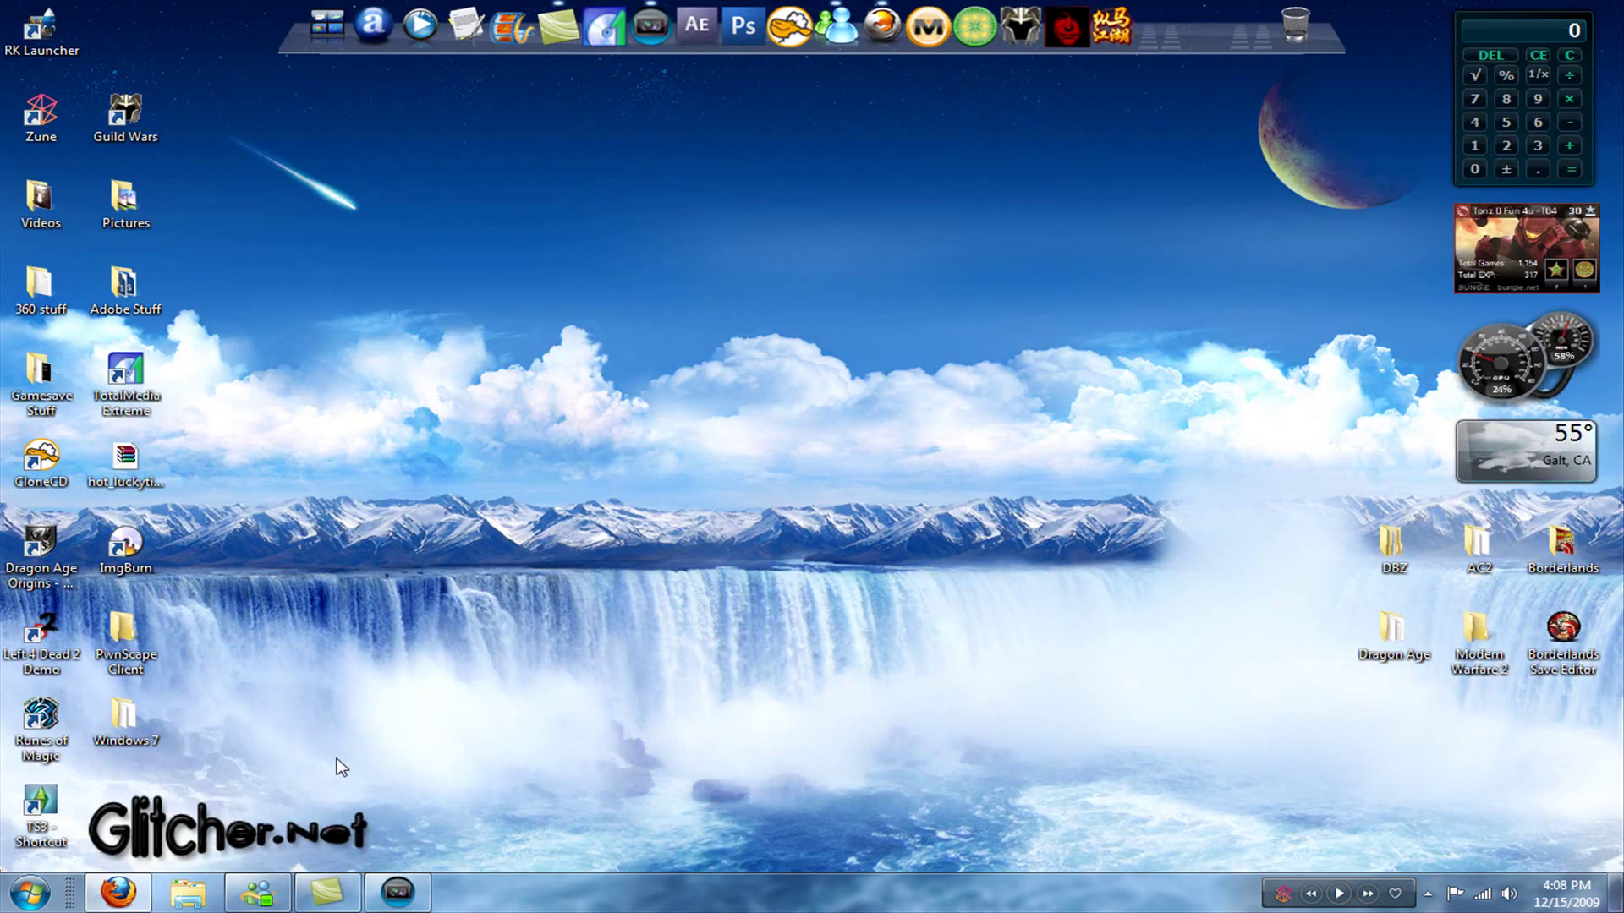
pyautogui.click(401, 903)
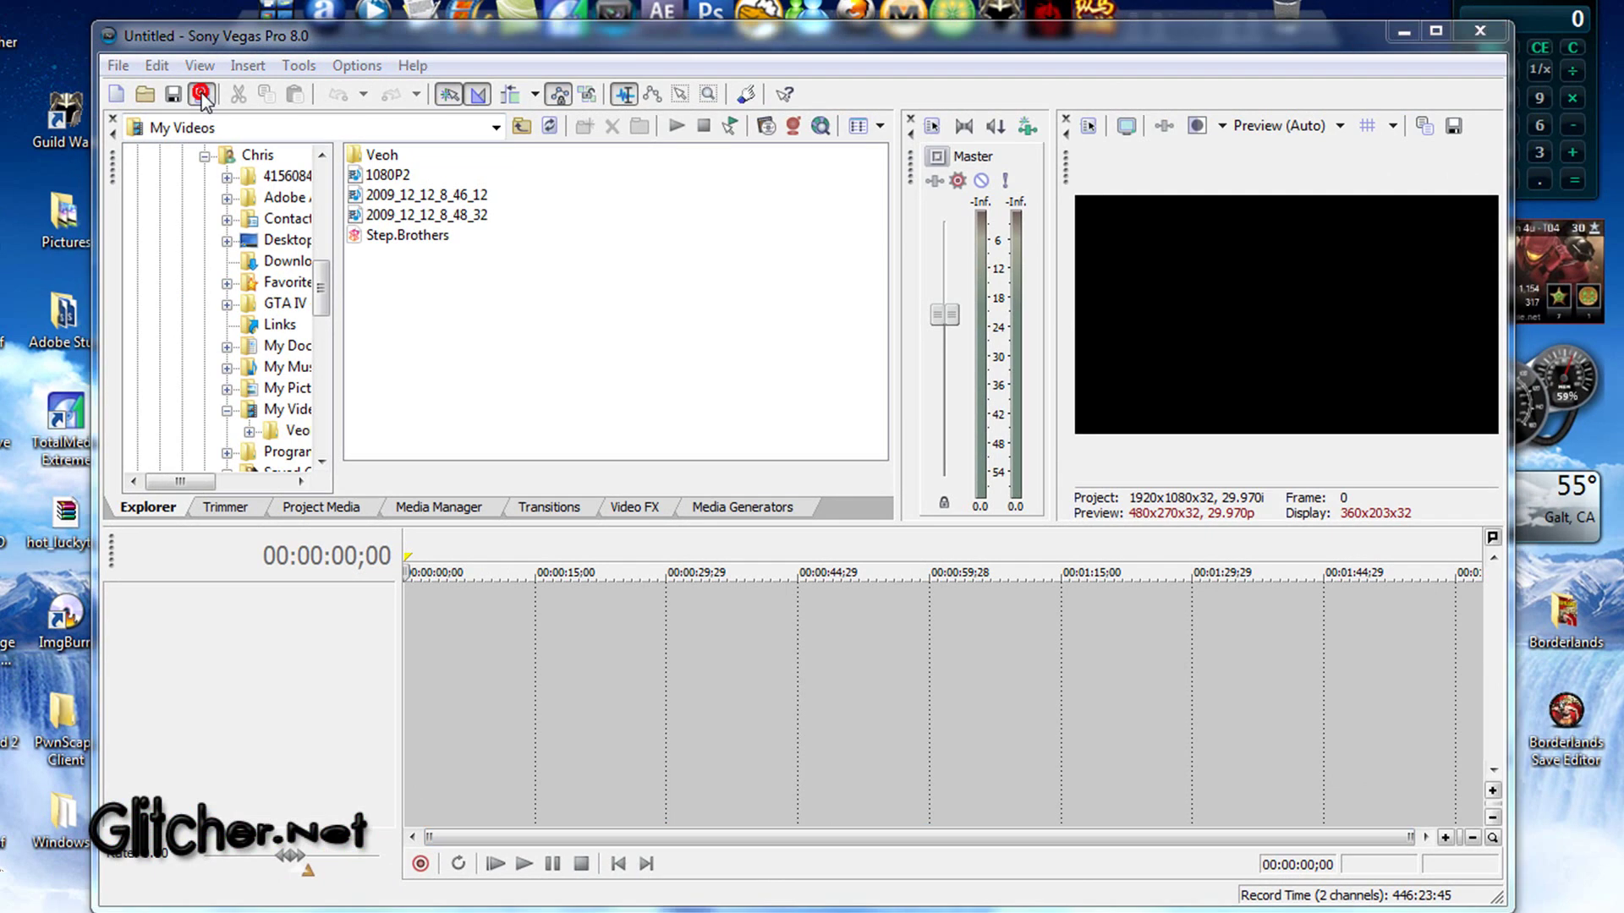
# - Apply the HD 1080-60i 1920x1080 template at 29.970 (NTSC) and make it the default for new projects
pyautogui.click(201, 94)
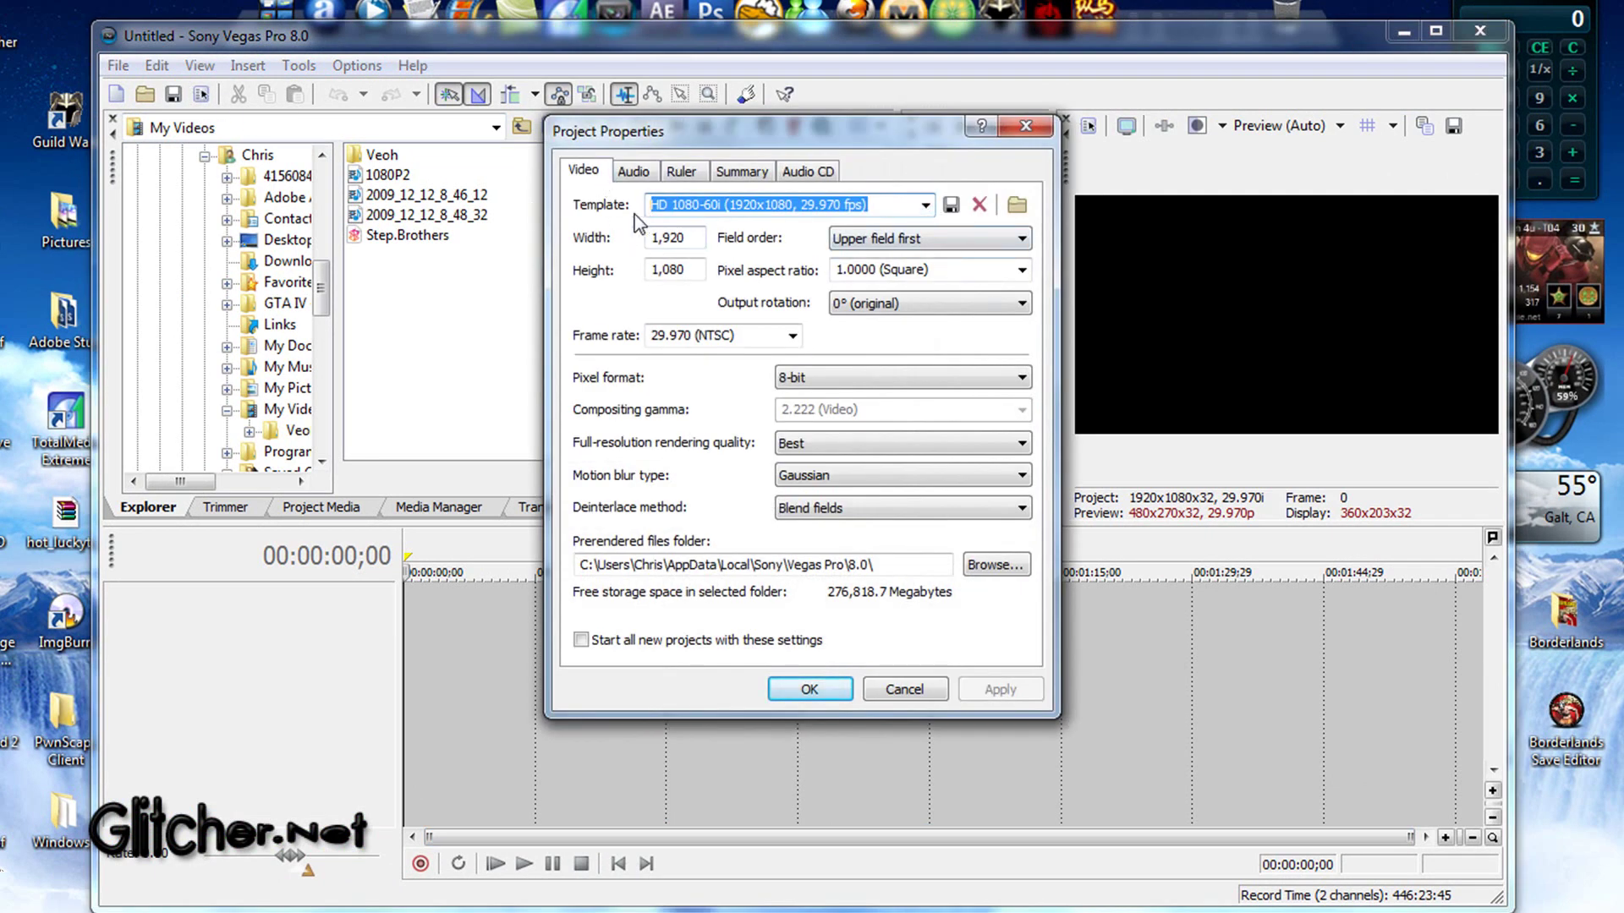
pyautogui.click(926, 205)
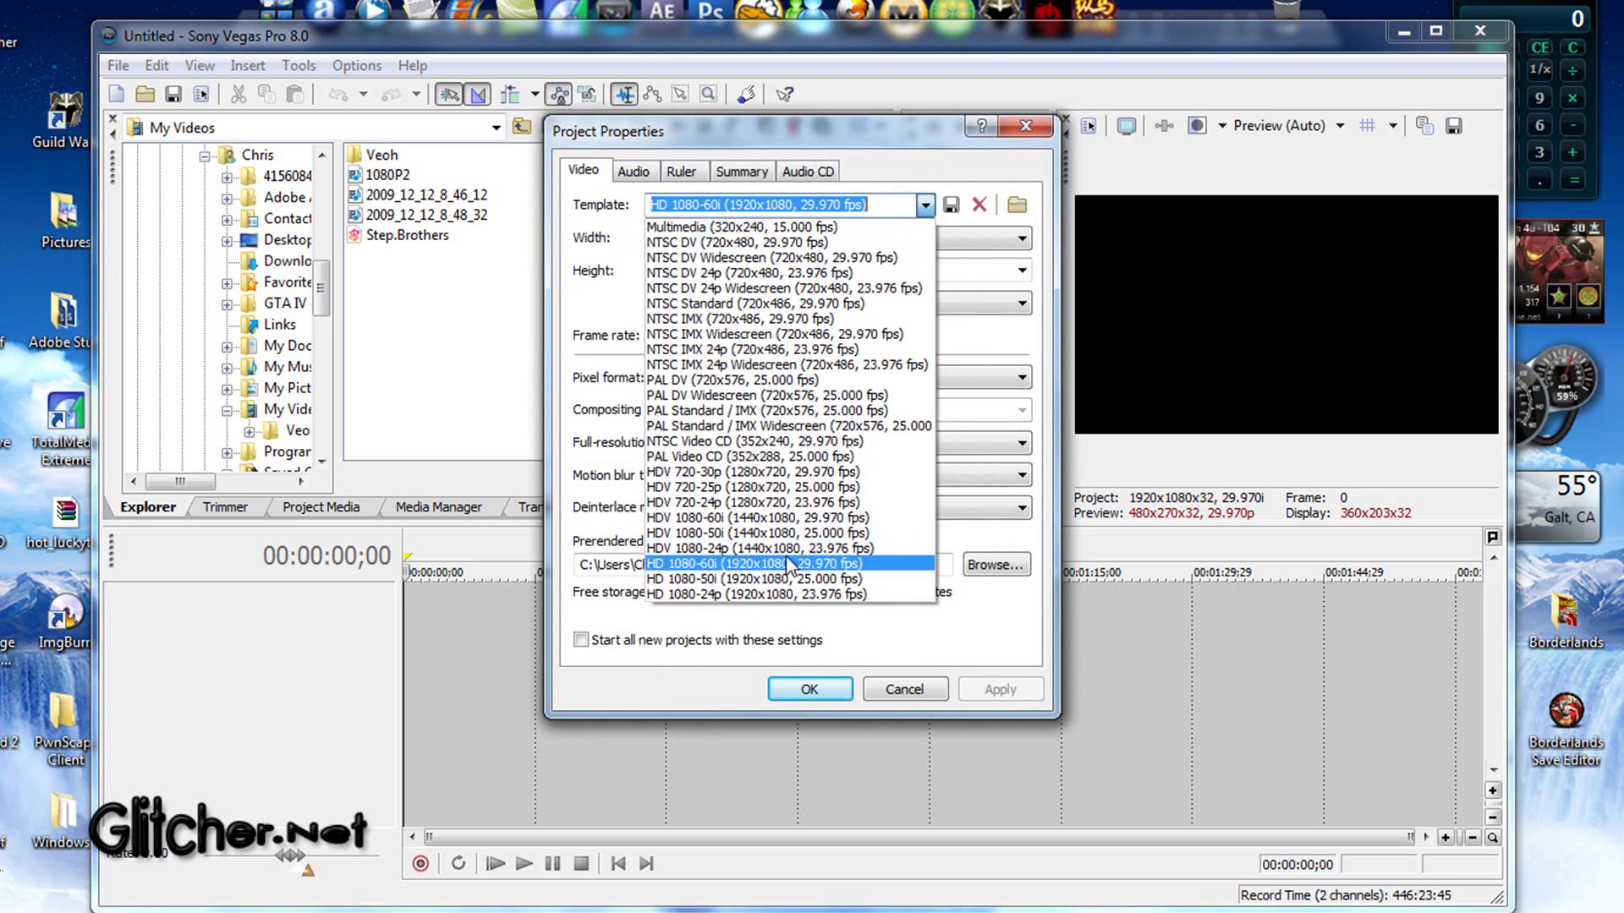
pyautogui.click(912, 563)
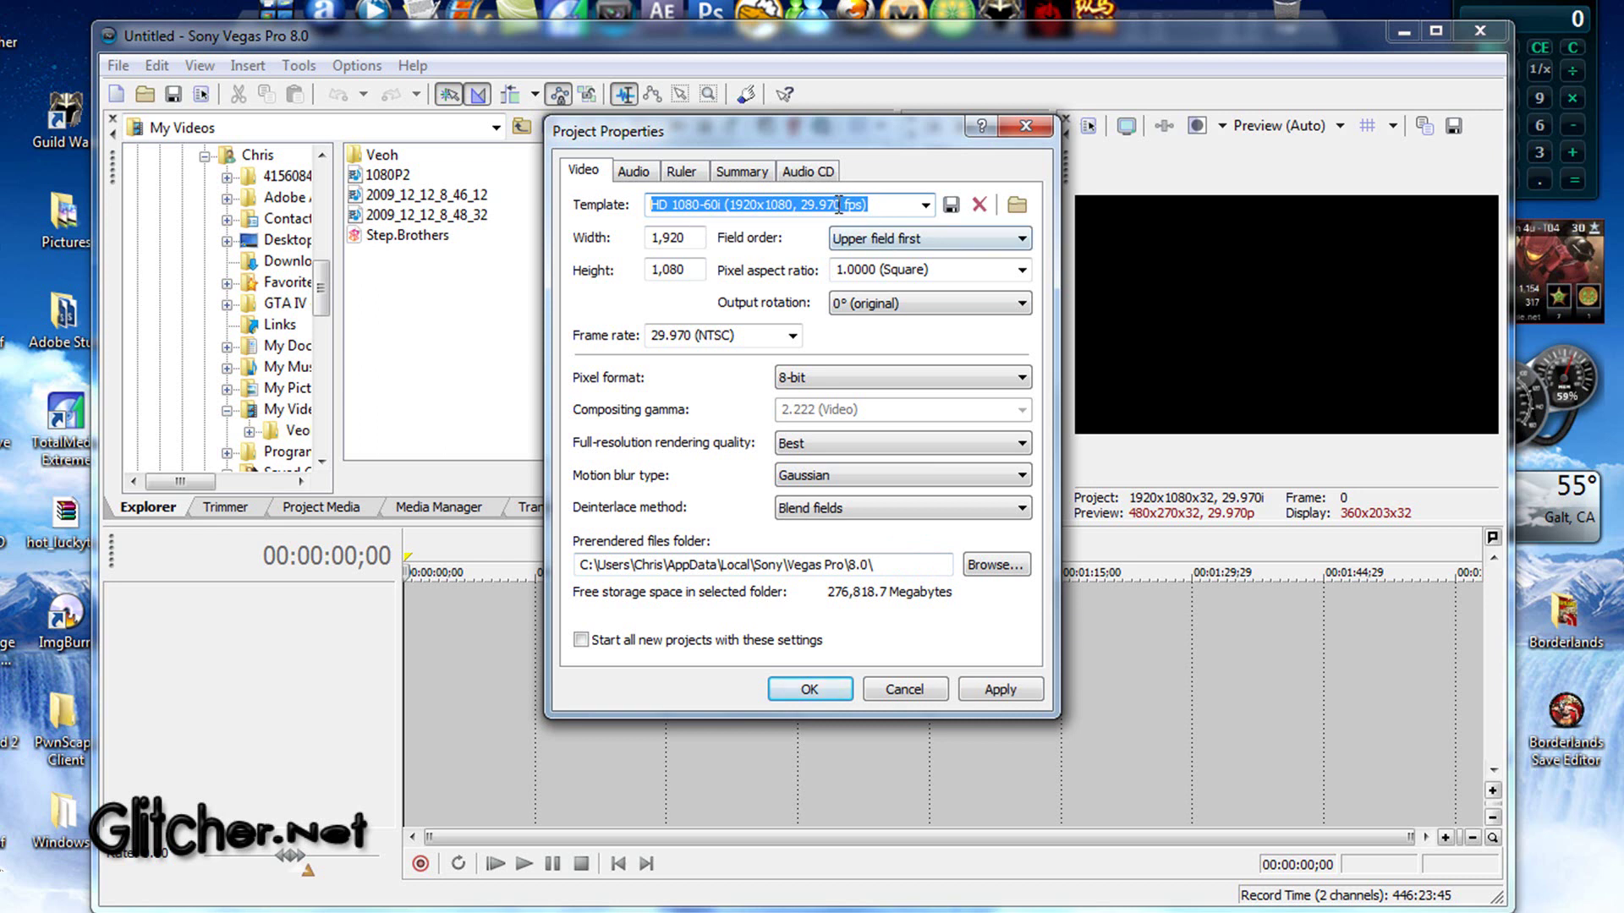
pyautogui.click(792, 336)
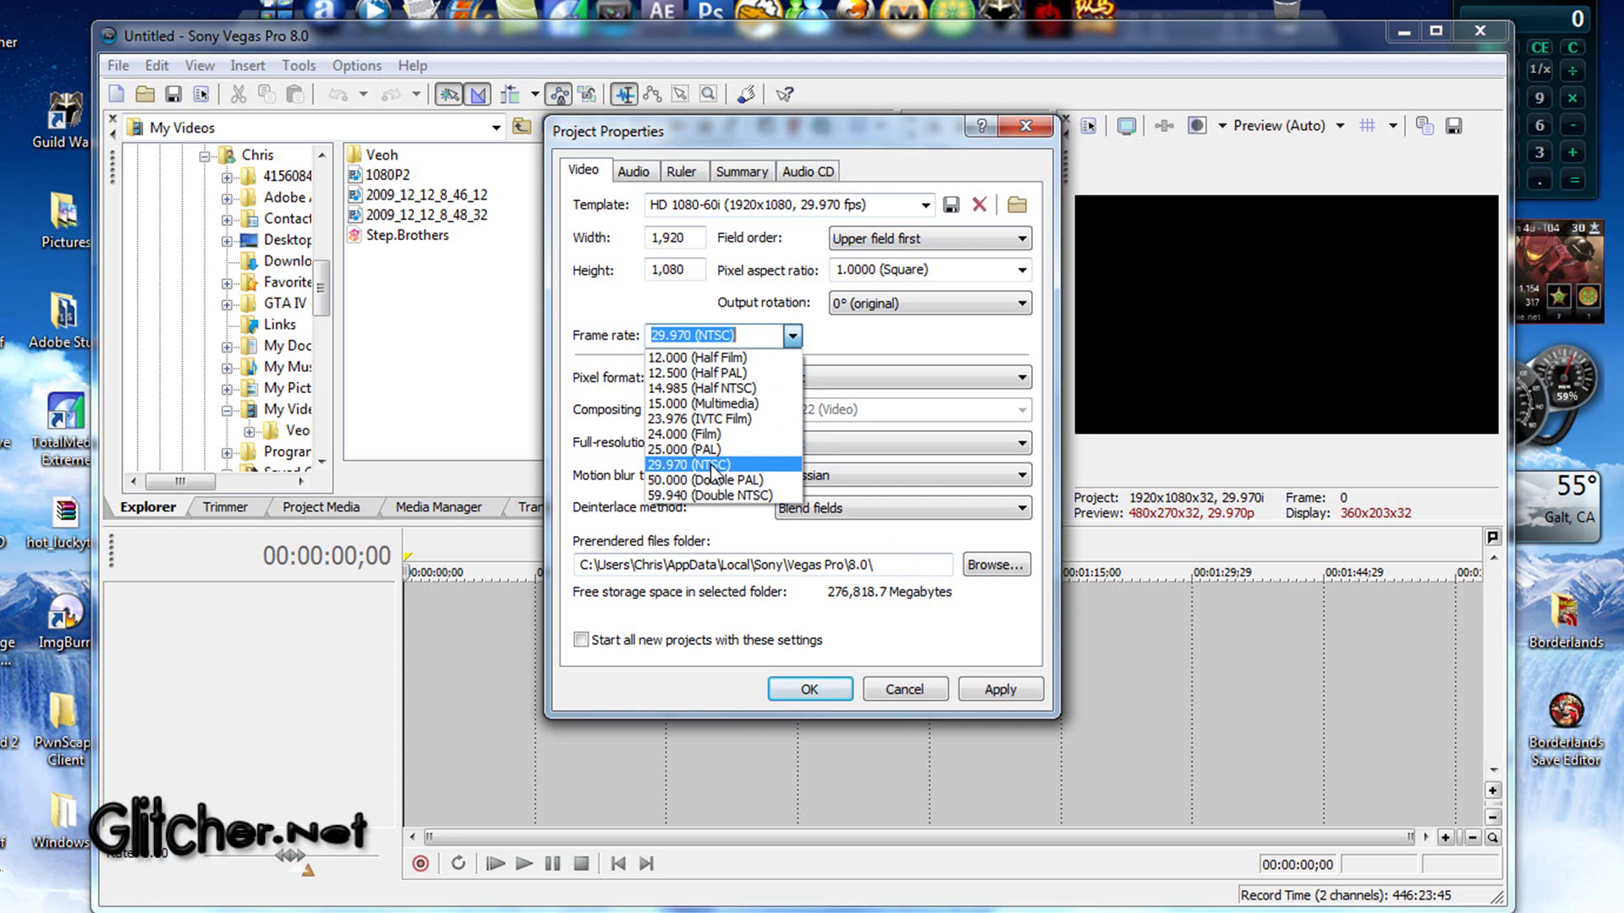
pyautogui.click(711, 468)
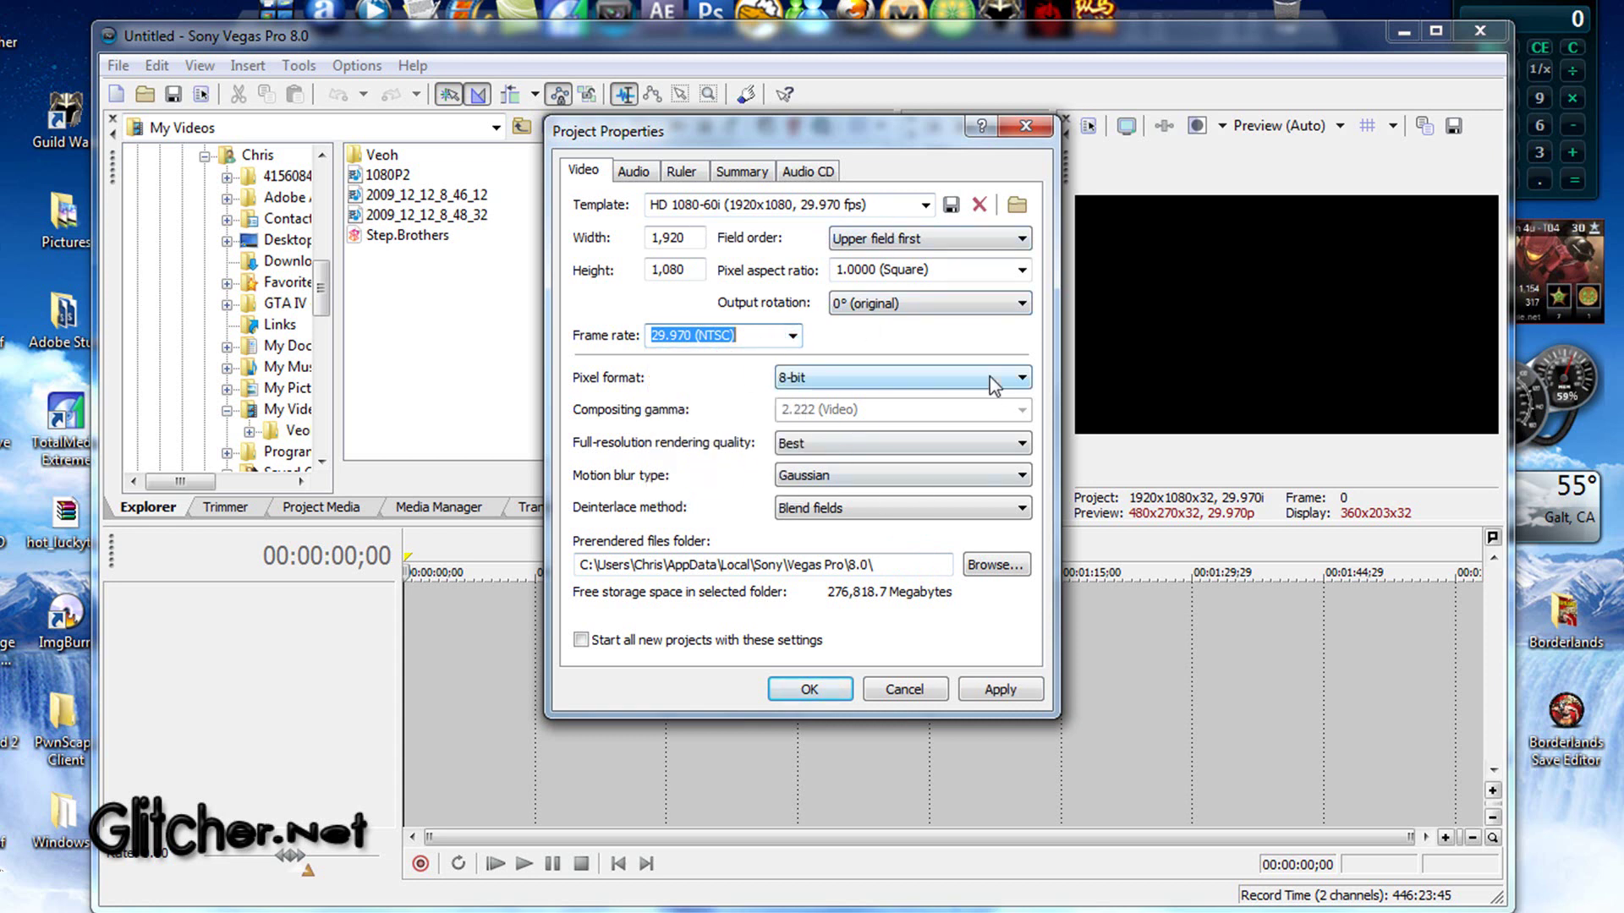
pyautogui.click(581, 641)
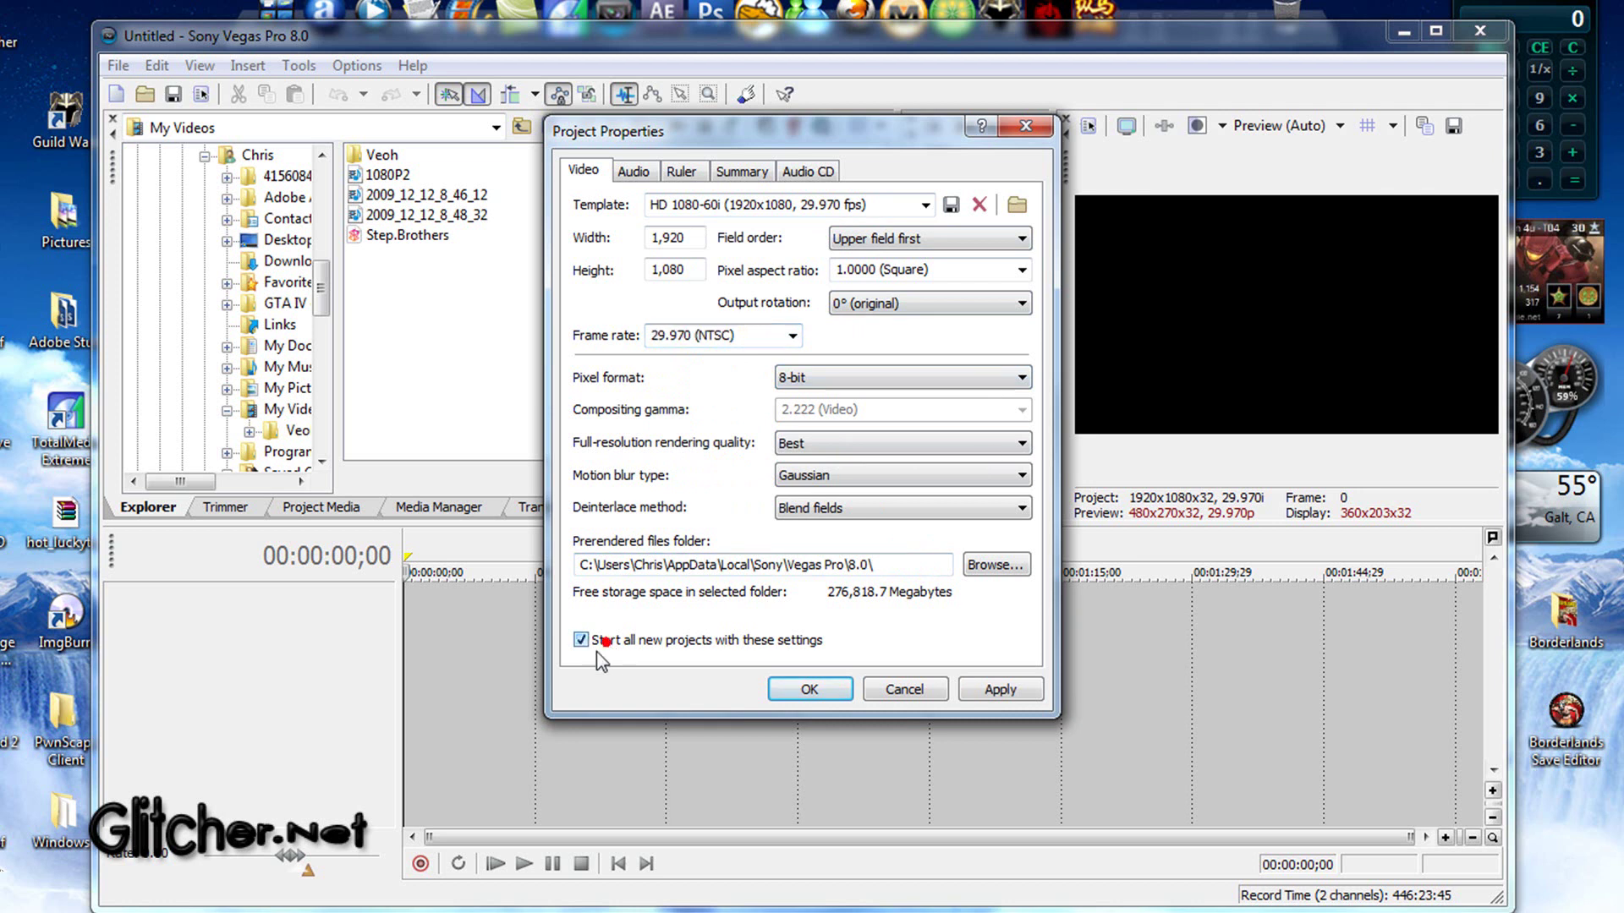
pyautogui.click(1002, 691)
pyautogui.click(810, 690)
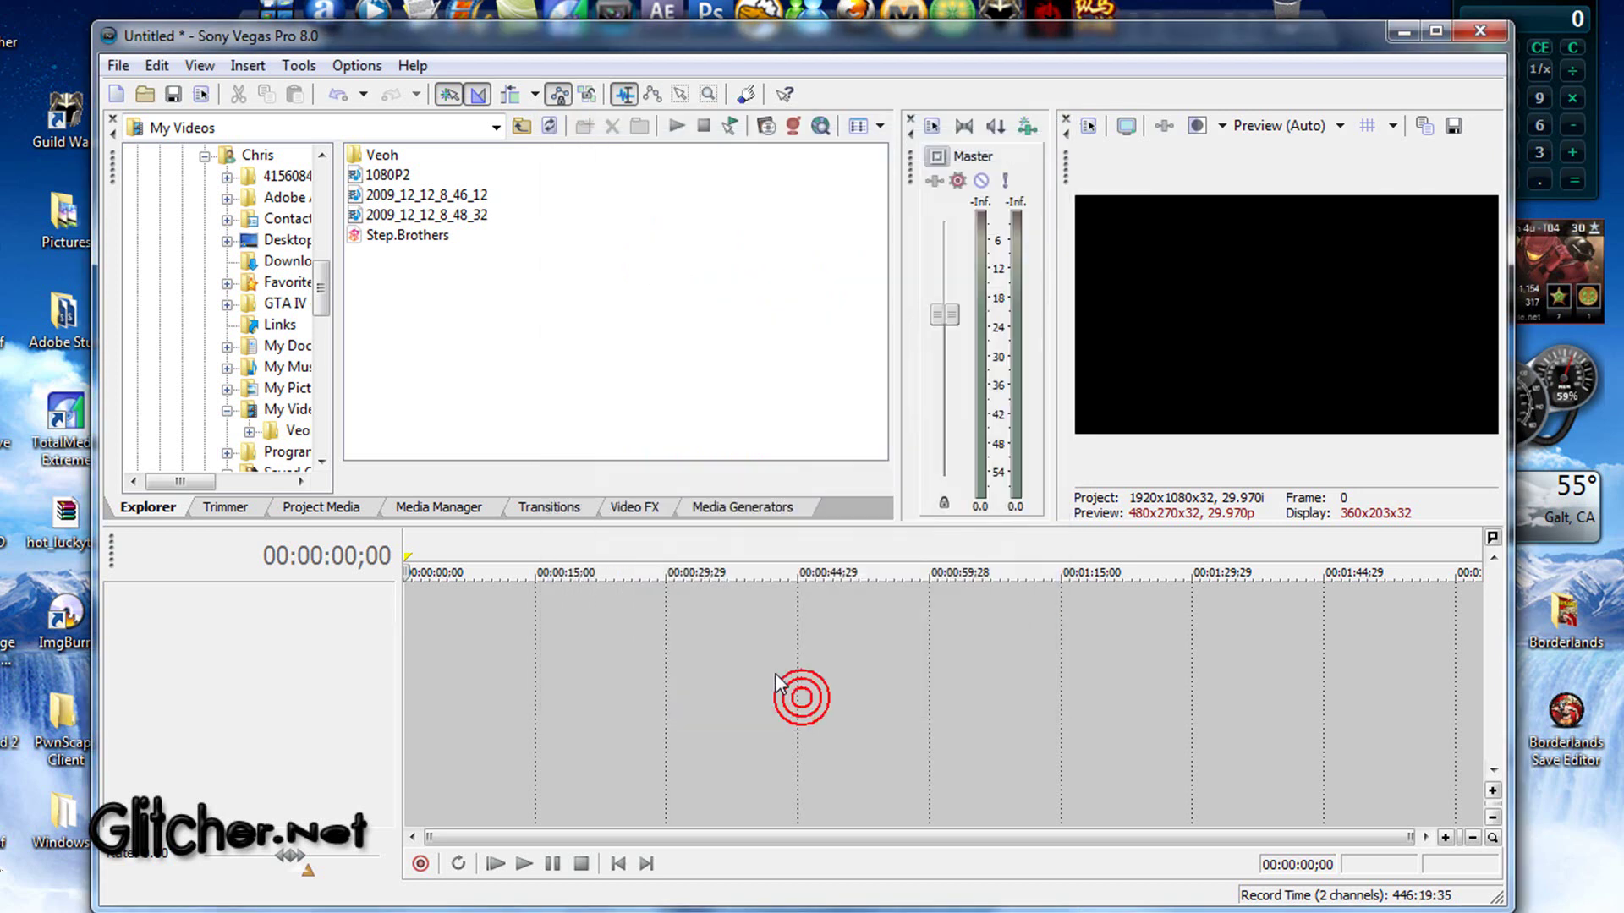
# - Drag the clip 2009_12_12_8_48_32 from the Explorer onto the timeline
pyautogui.click(422, 200)
pyautogui.click(423, 216)
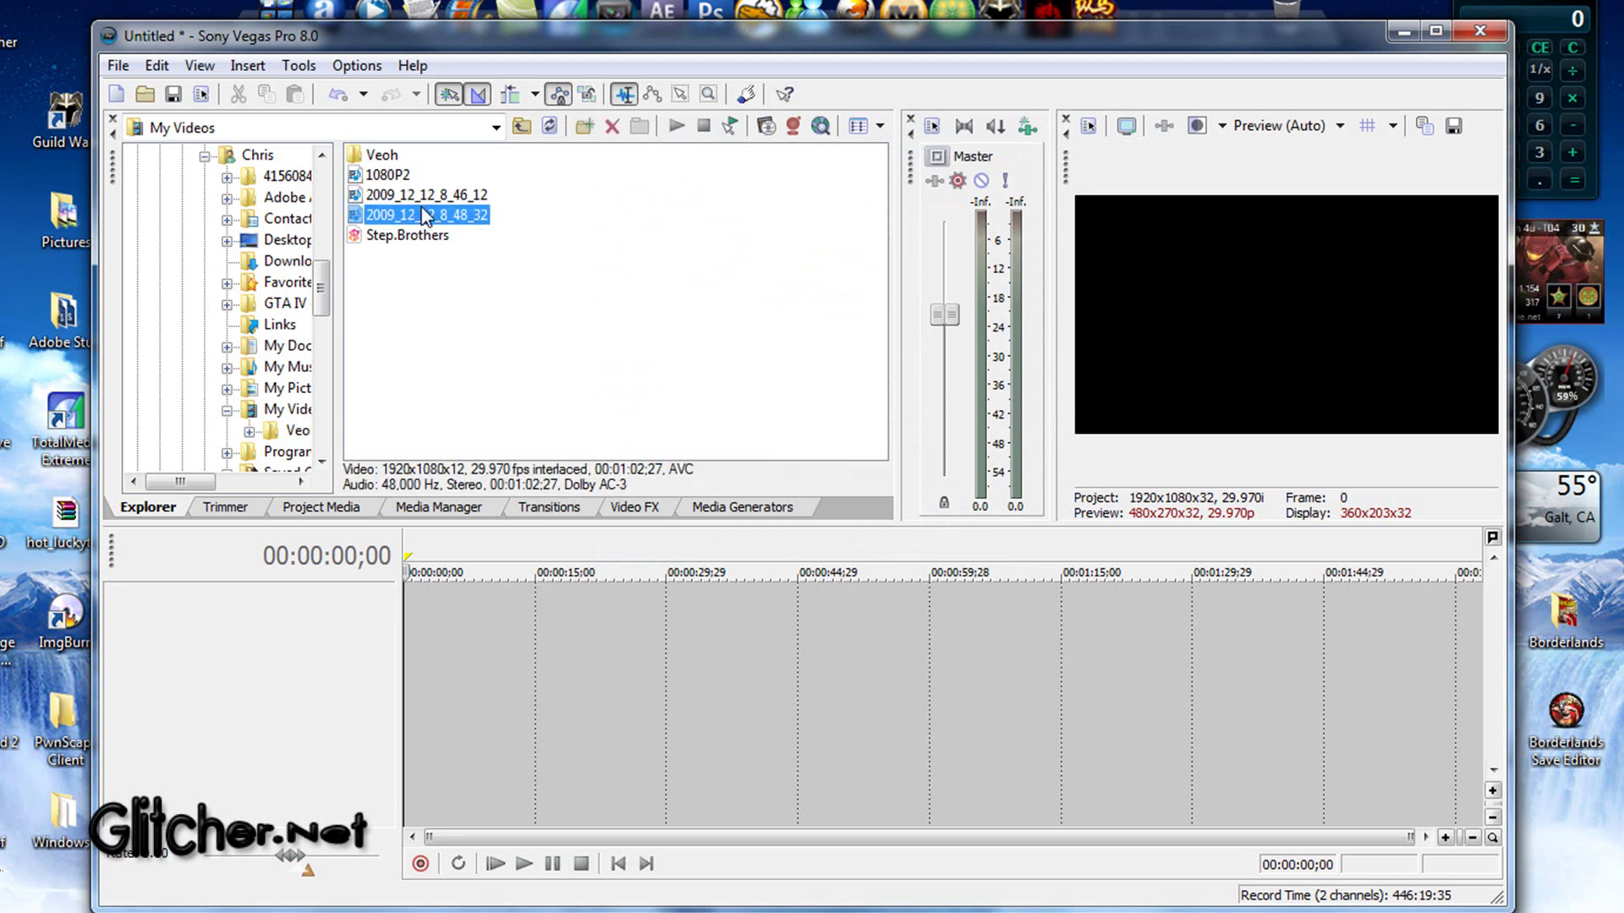
pyautogui.moveTo(423, 215); pyautogui.dragTo(400, 625)
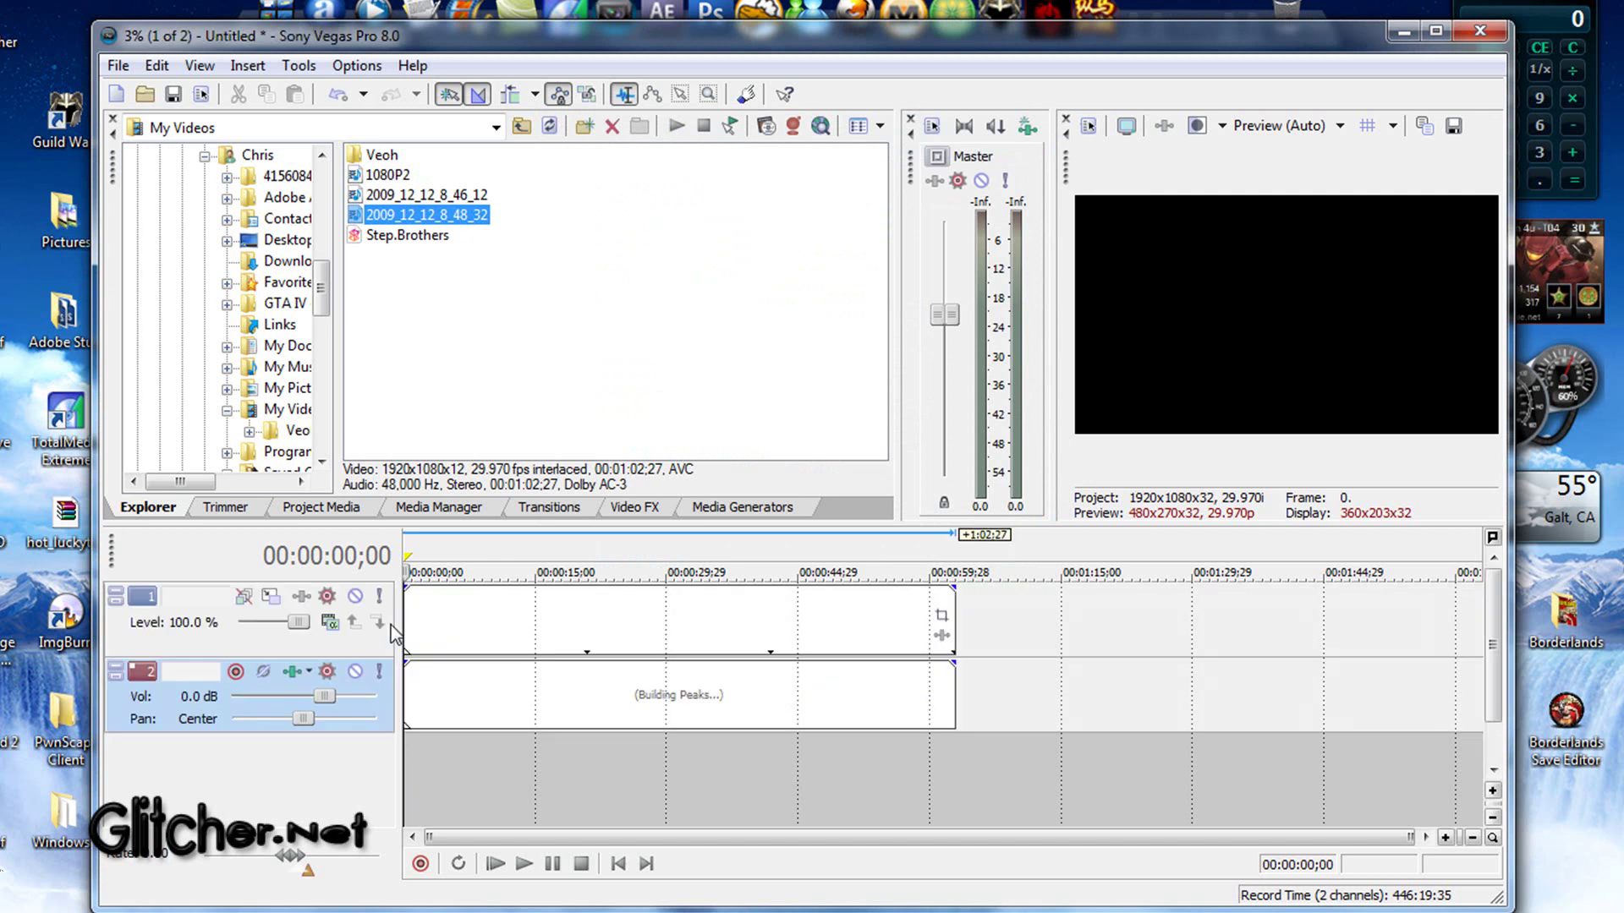
# - Play the clip's opening seconds, then stop and return the playhead to the start
pyautogui.click(496, 863)
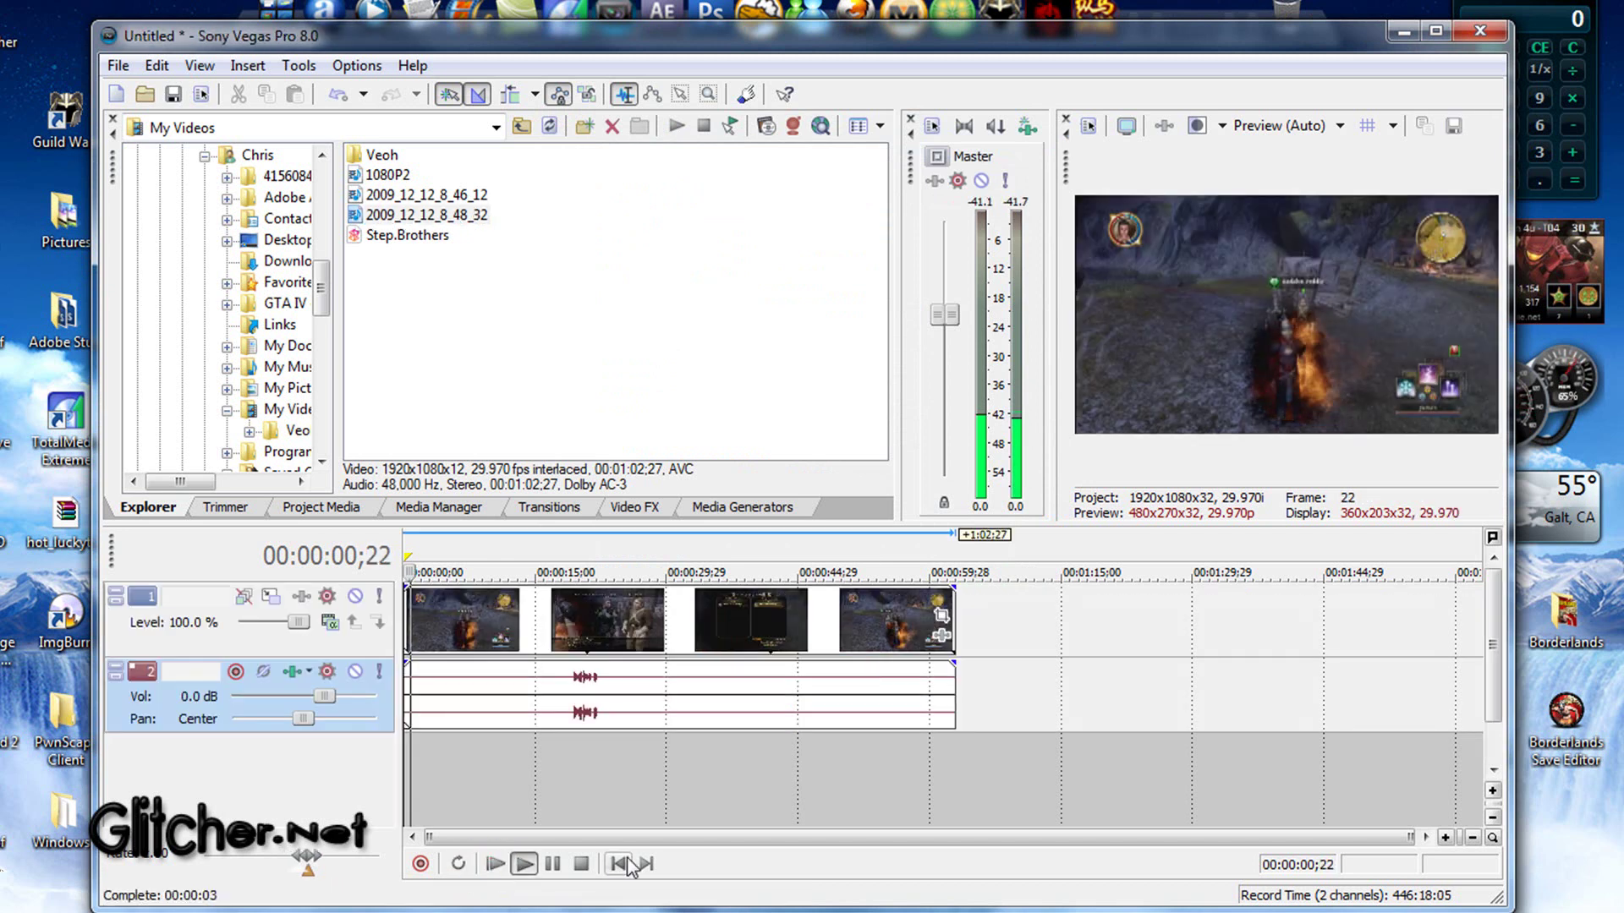
pyautogui.click(582, 863)
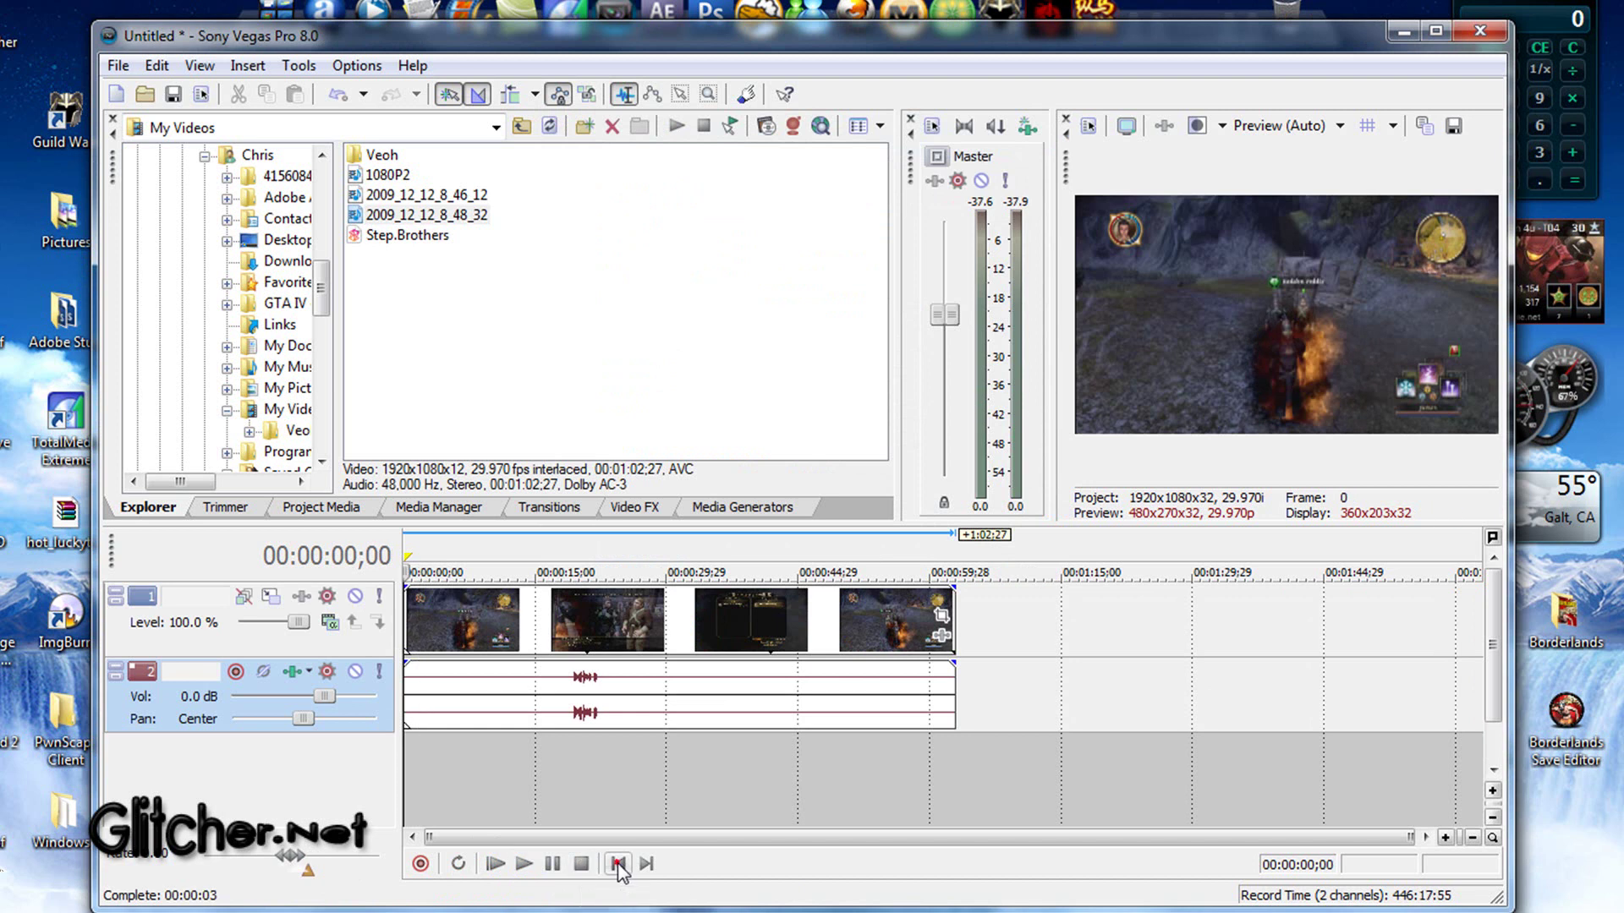
pyautogui.click(617, 863)
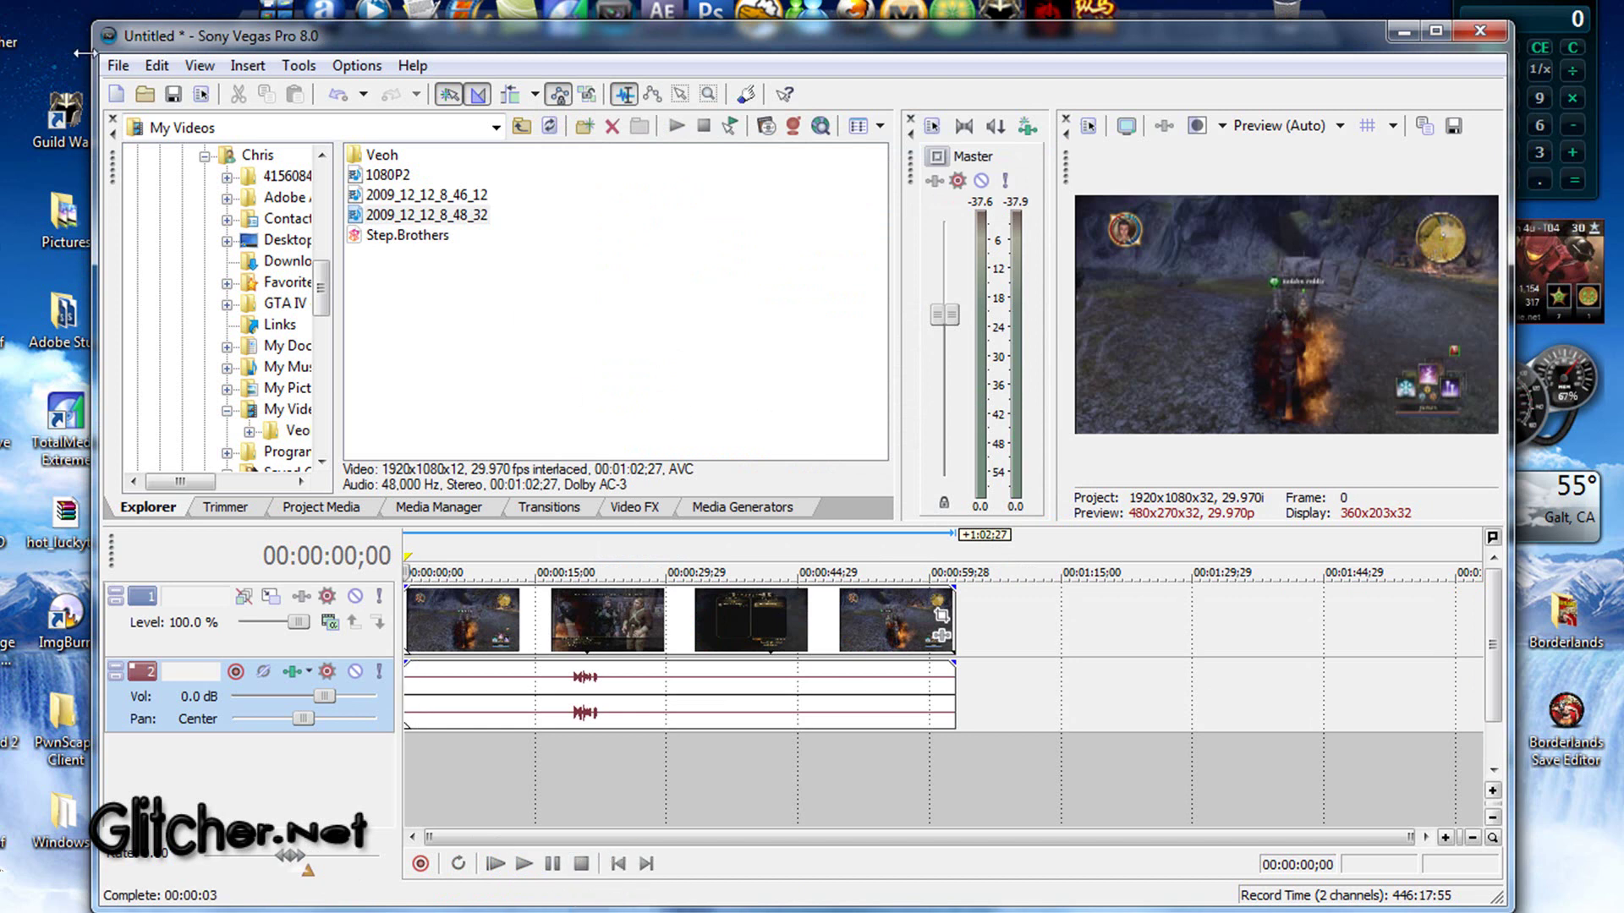
pyautogui.click(114, 70)
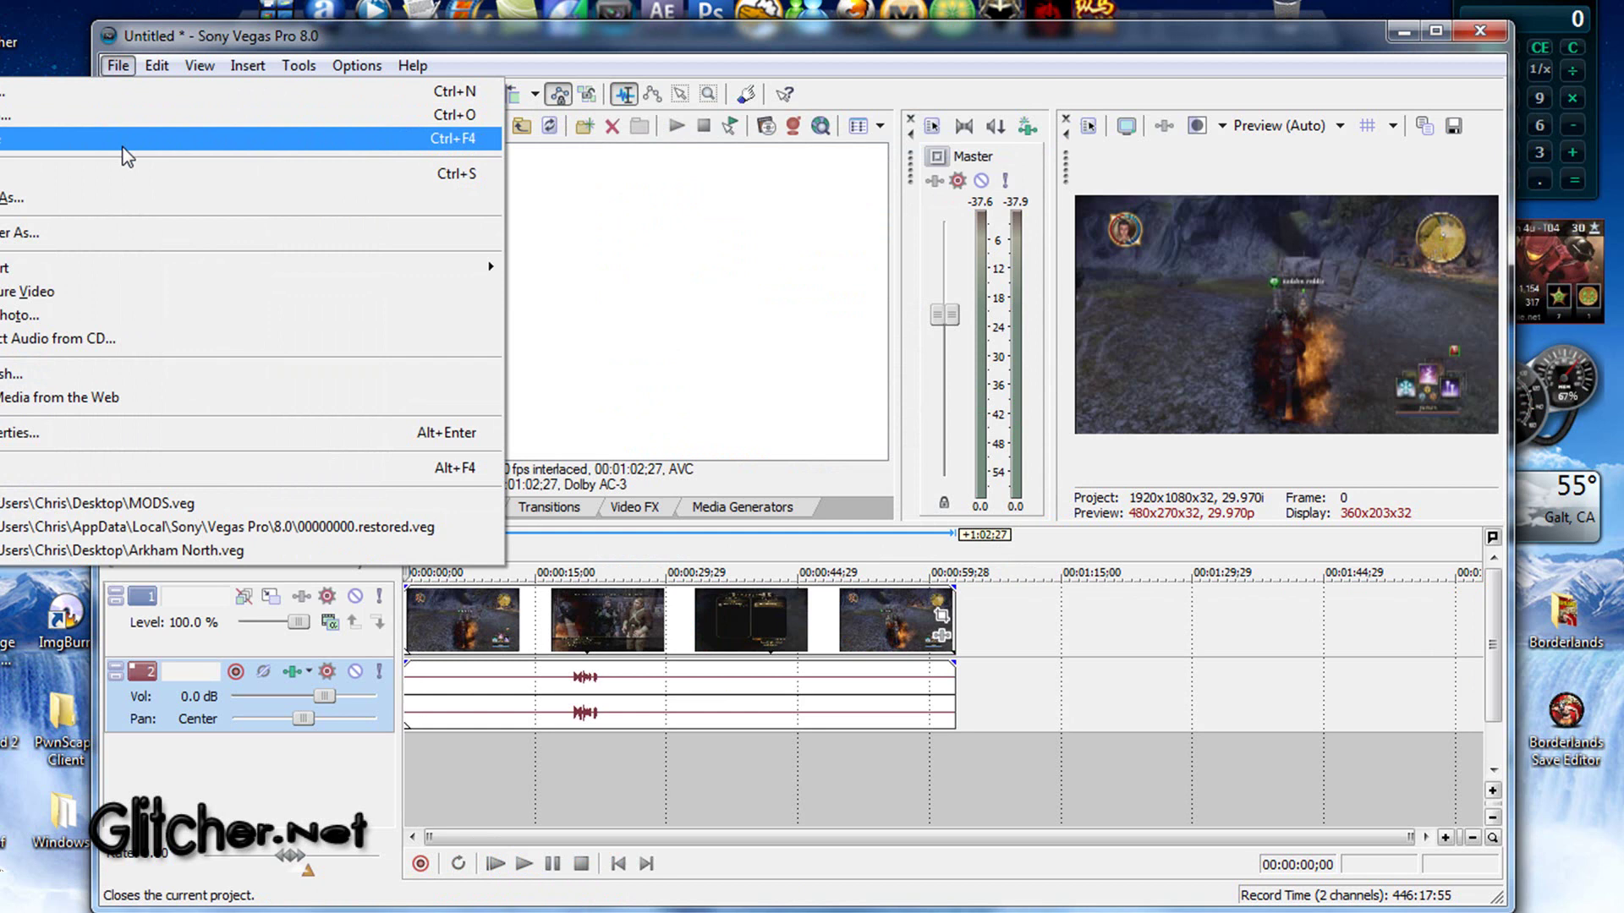
# - Render As 'Test' using Sony AVC format and the AVCHD 1920x1080 NTSC template
pyautogui.click(98, 241)
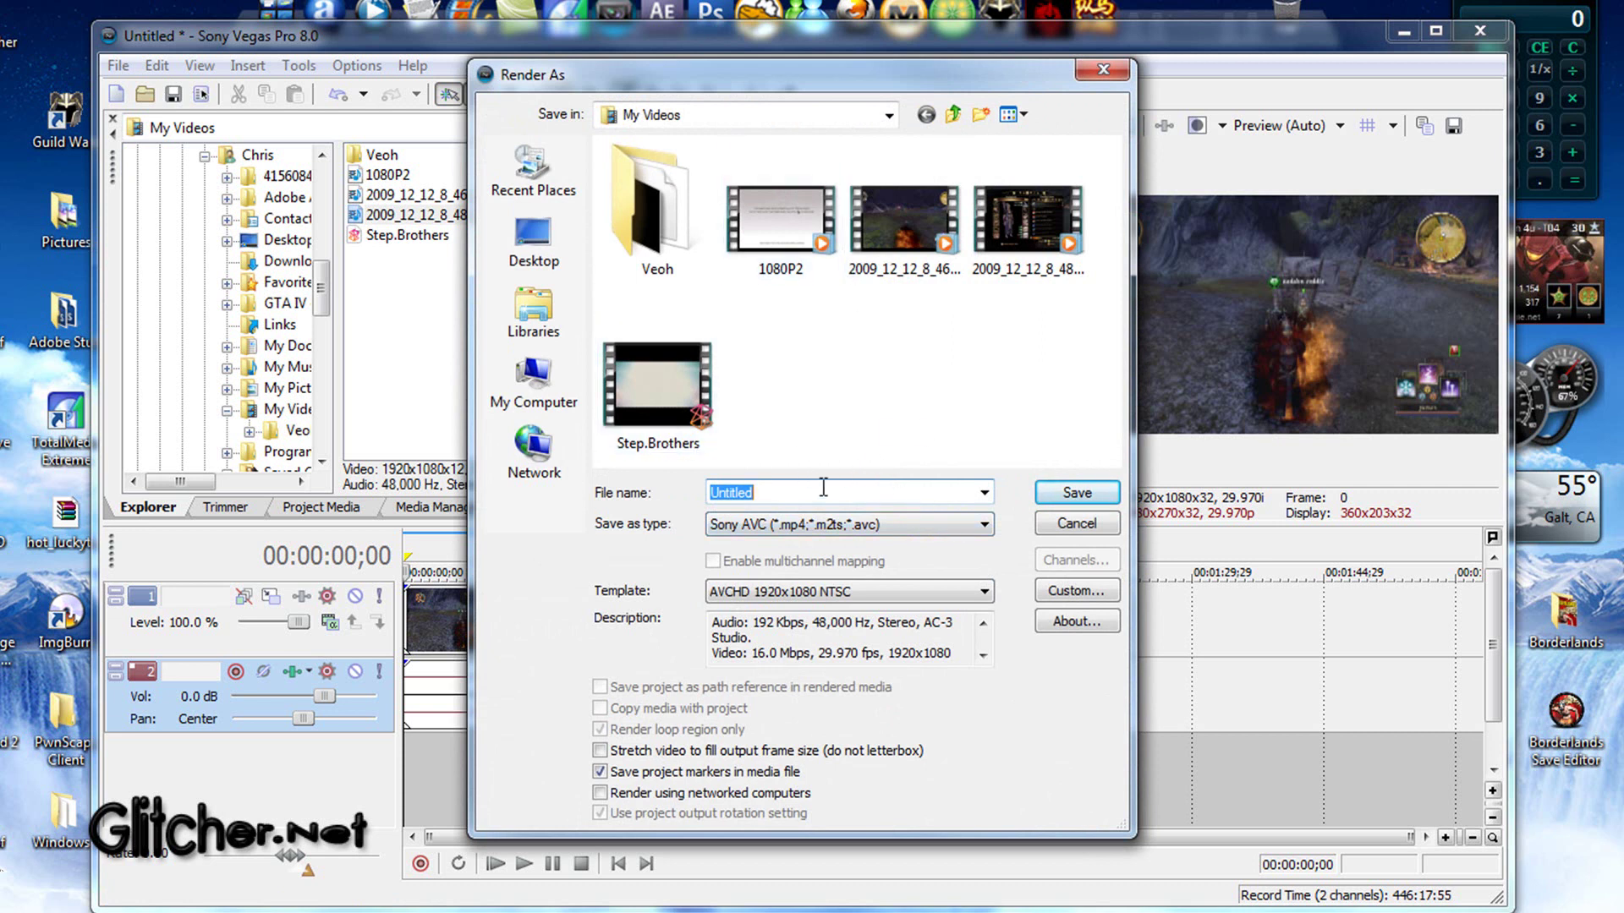
pyautogui.write('Test')
pyautogui.click(780, 526)
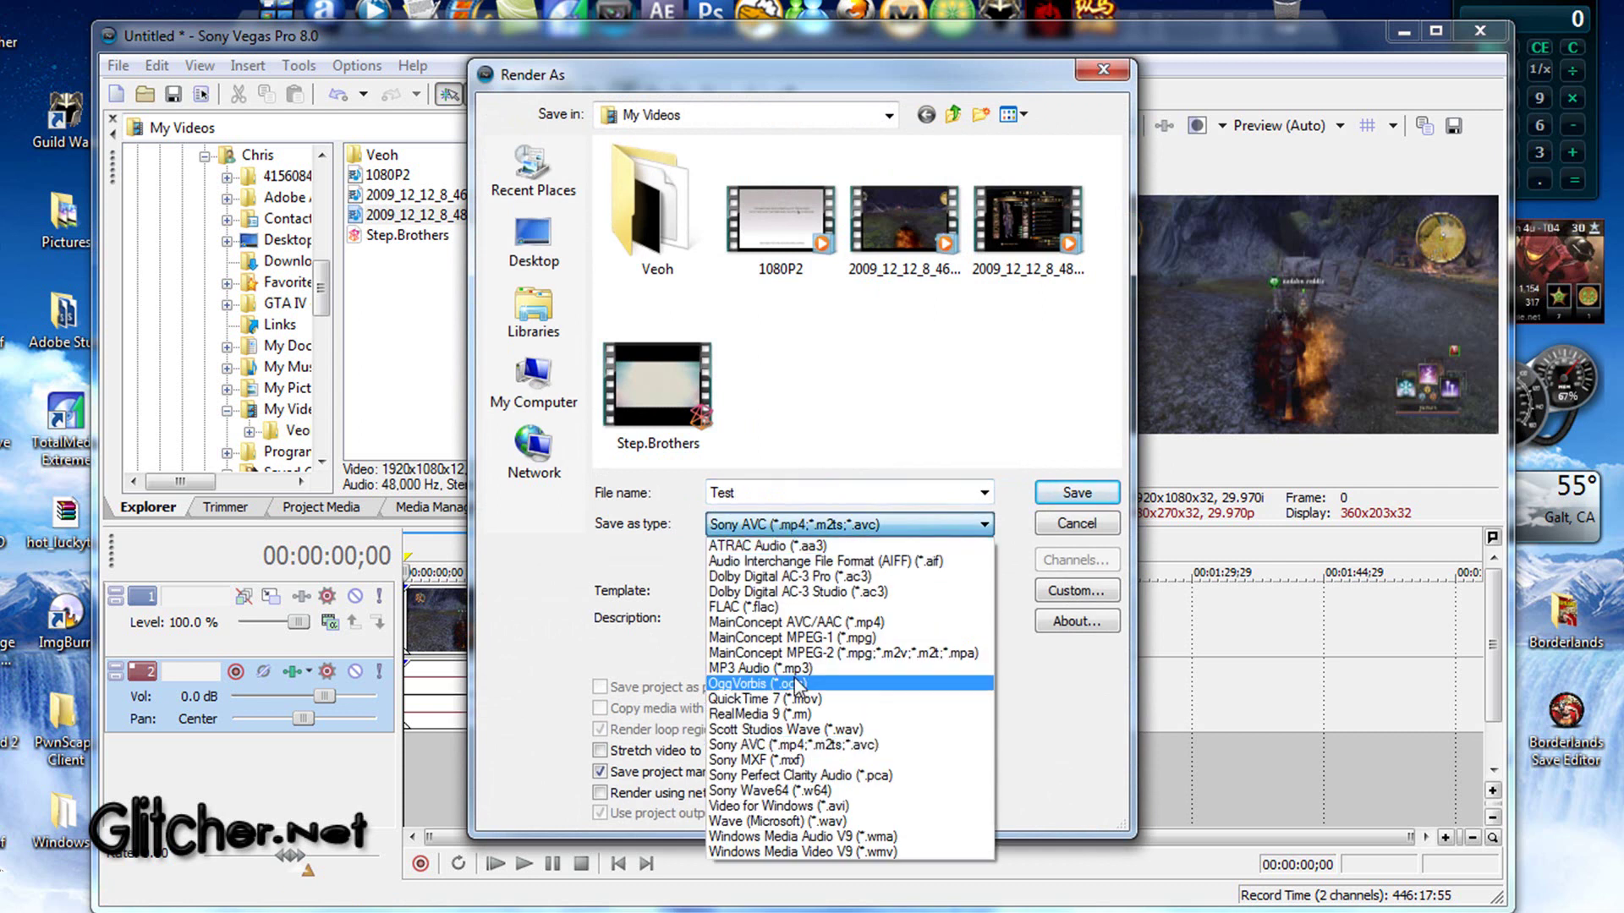
pyautogui.click(812, 746)
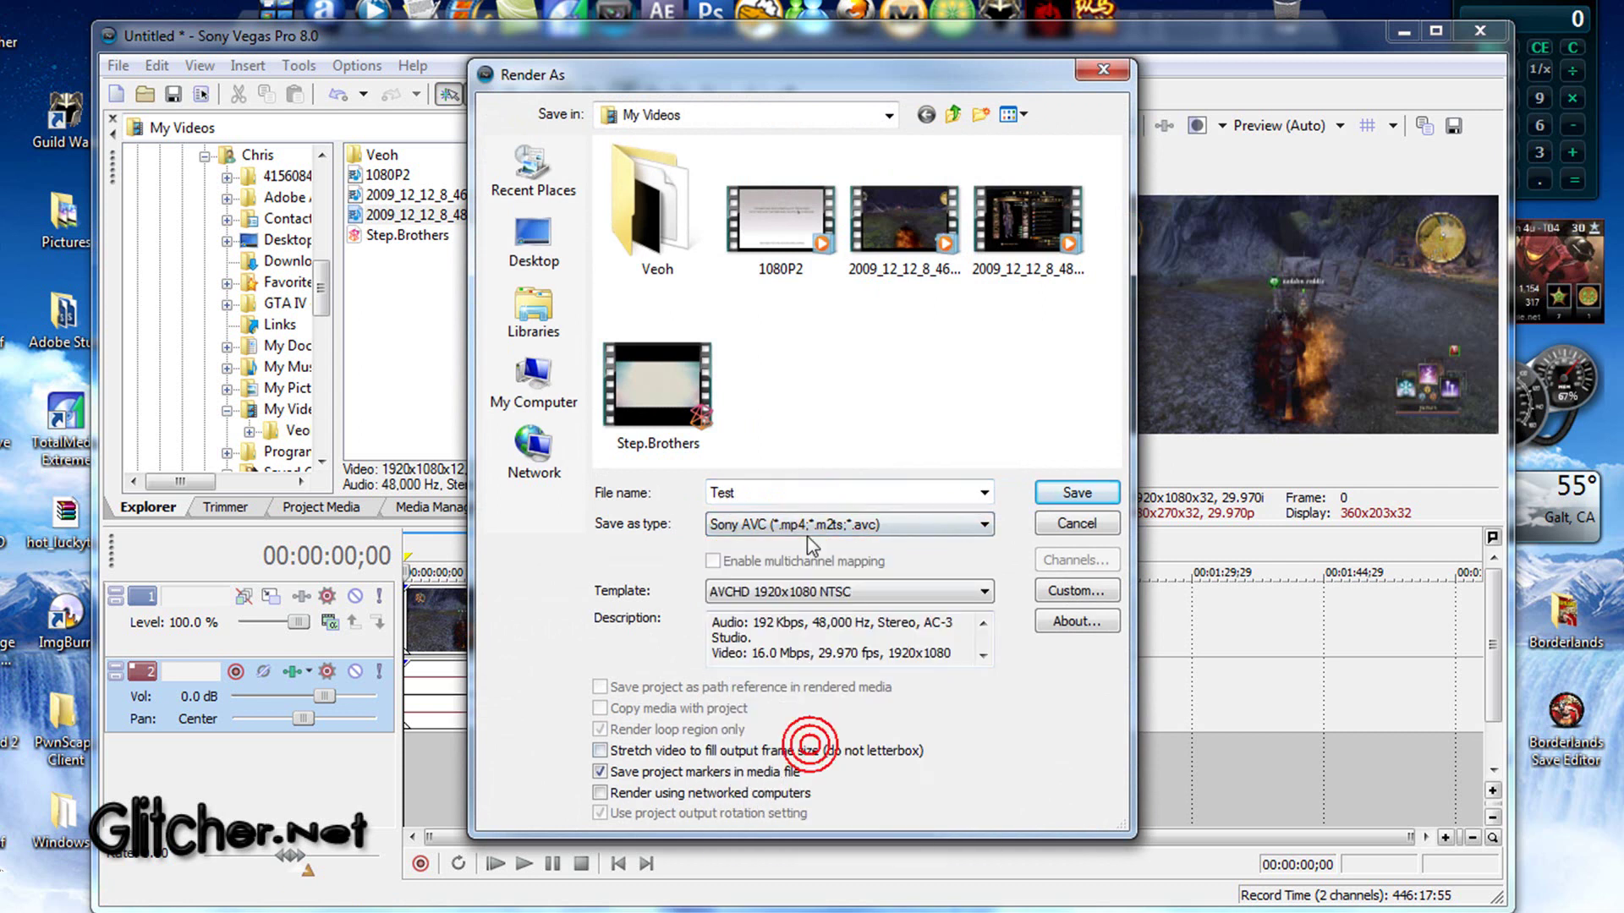
pyautogui.click(782, 594)
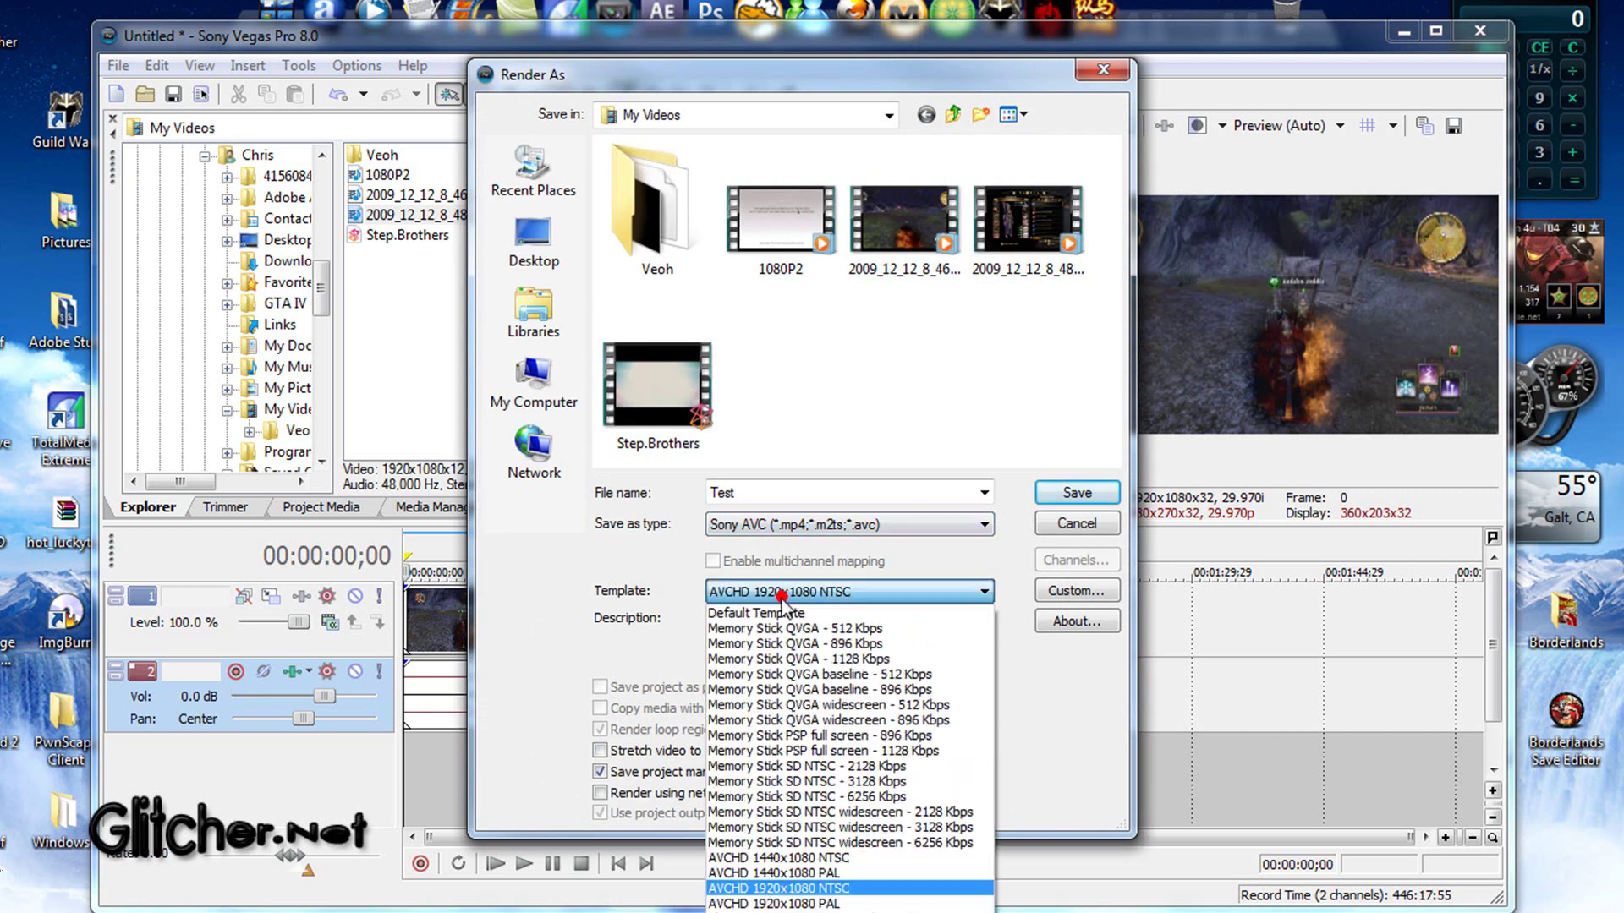
pyautogui.click(831, 892)
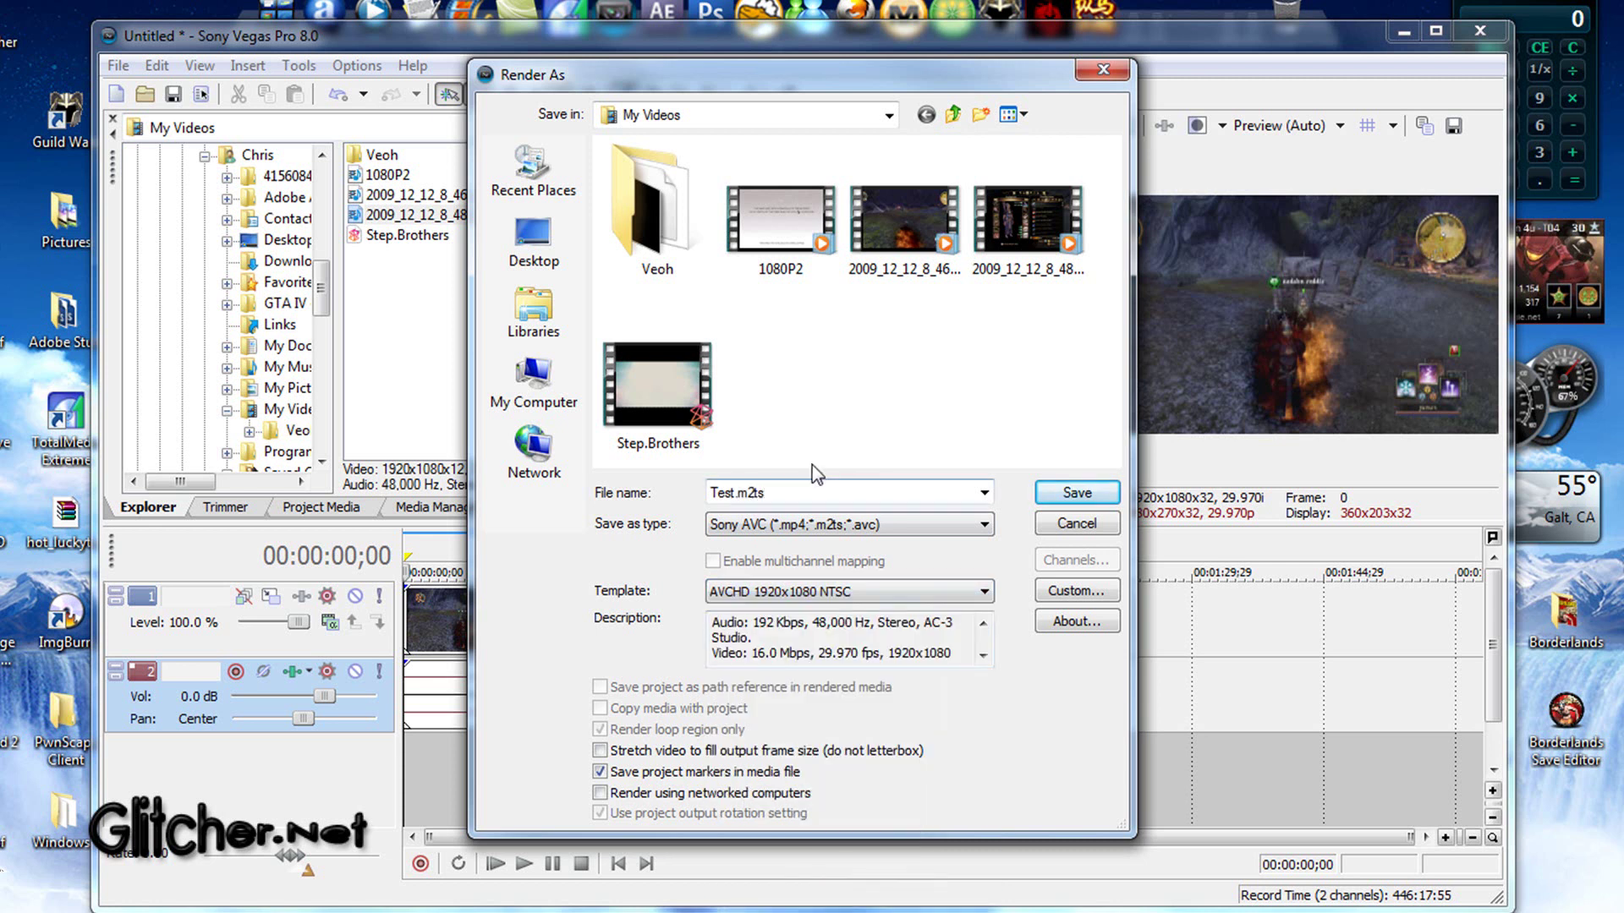
# - Keep Best quality in the AVCHD template's video, audio and system settings, then start rendering Test.m2ts
pyautogui.click(1102, 594)
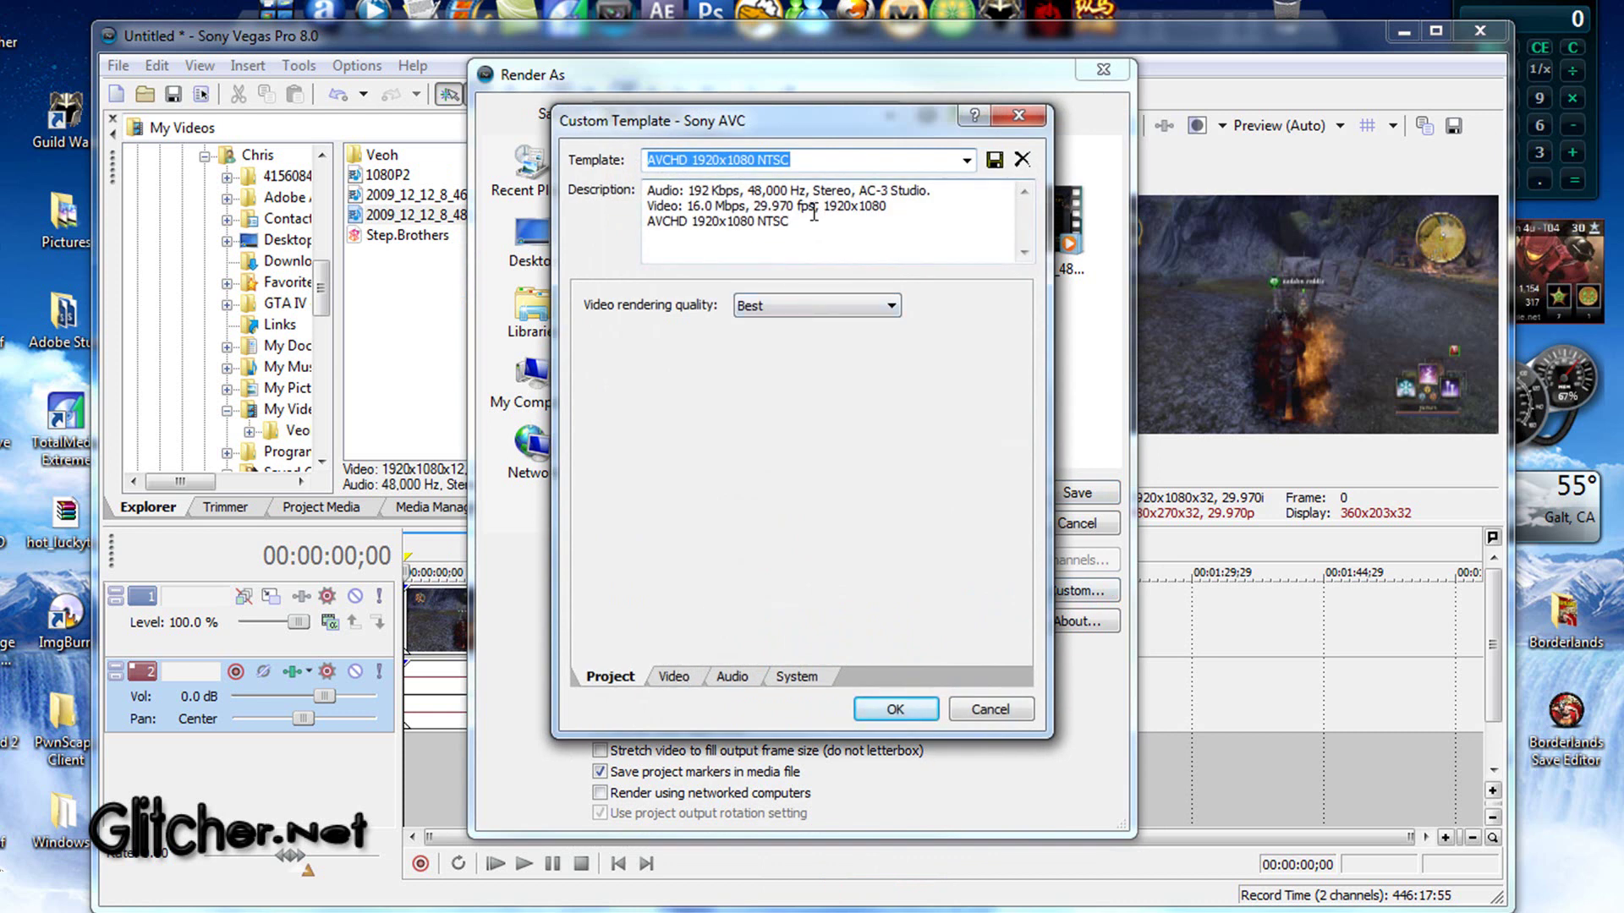
pyautogui.click(773, 307)
pyautogui.click(775, 377)
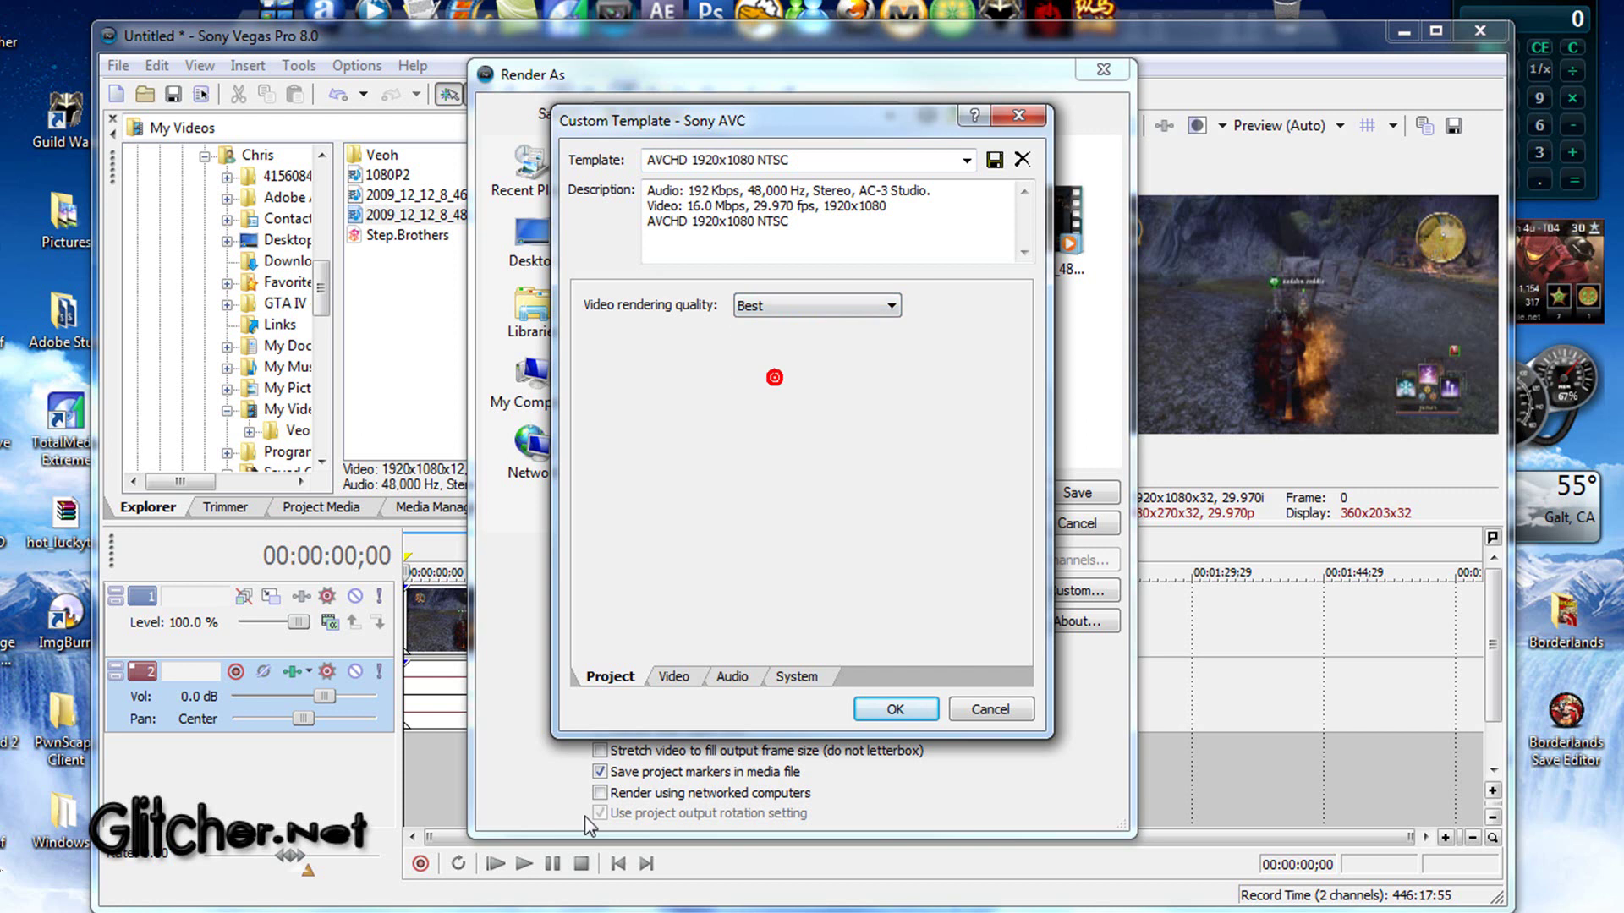
pyautogui.click(674, 677)
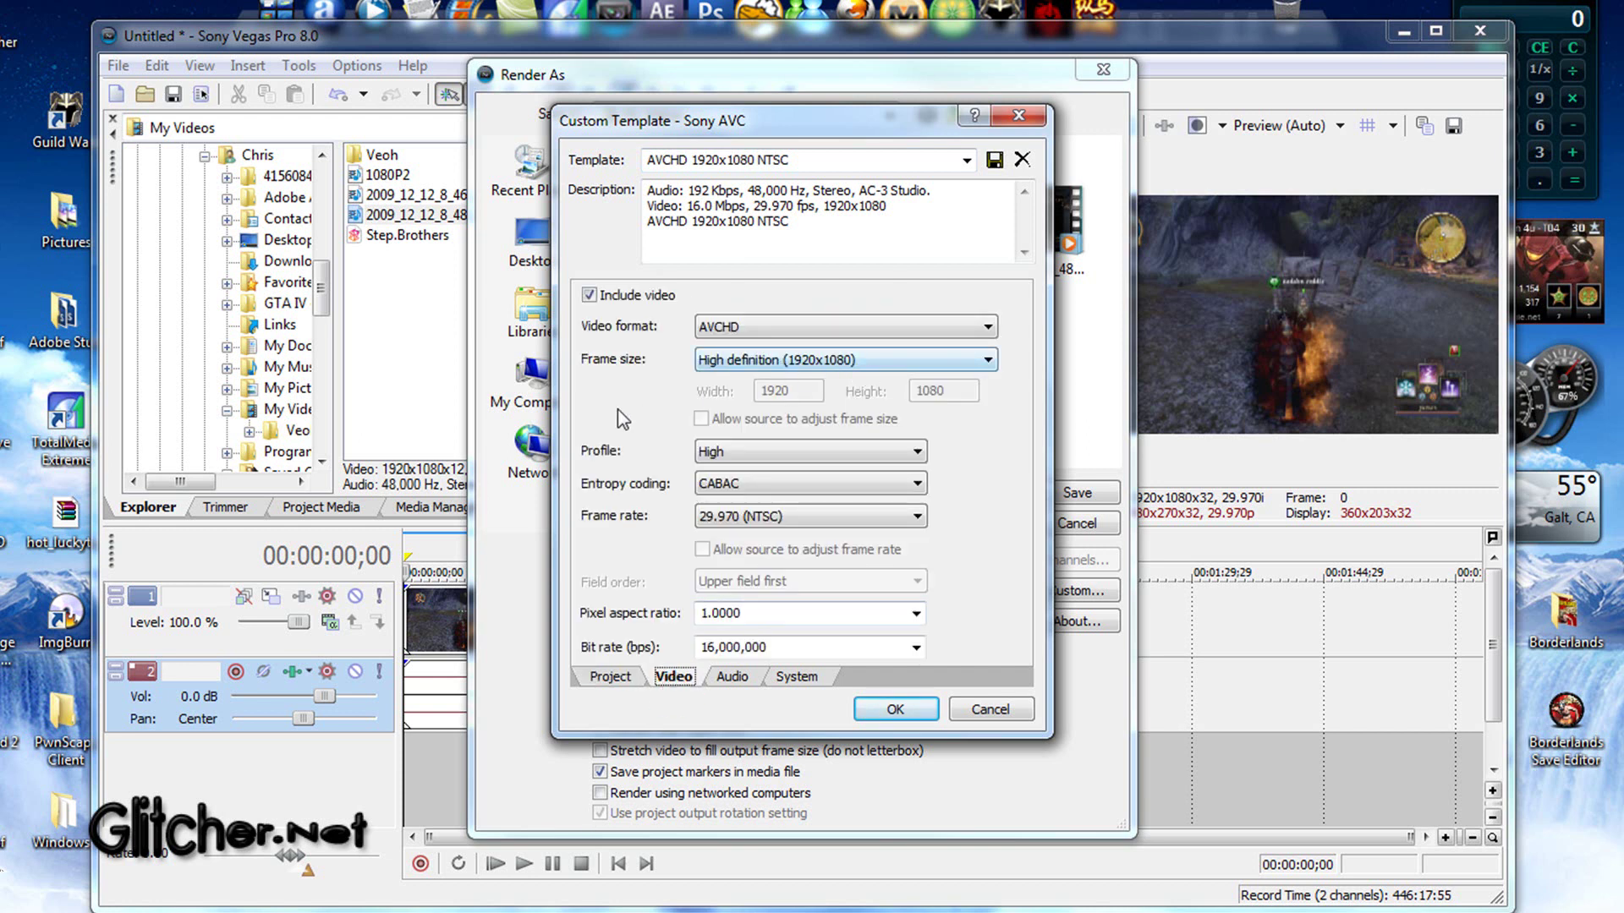
pyautogui.click(732, 677)
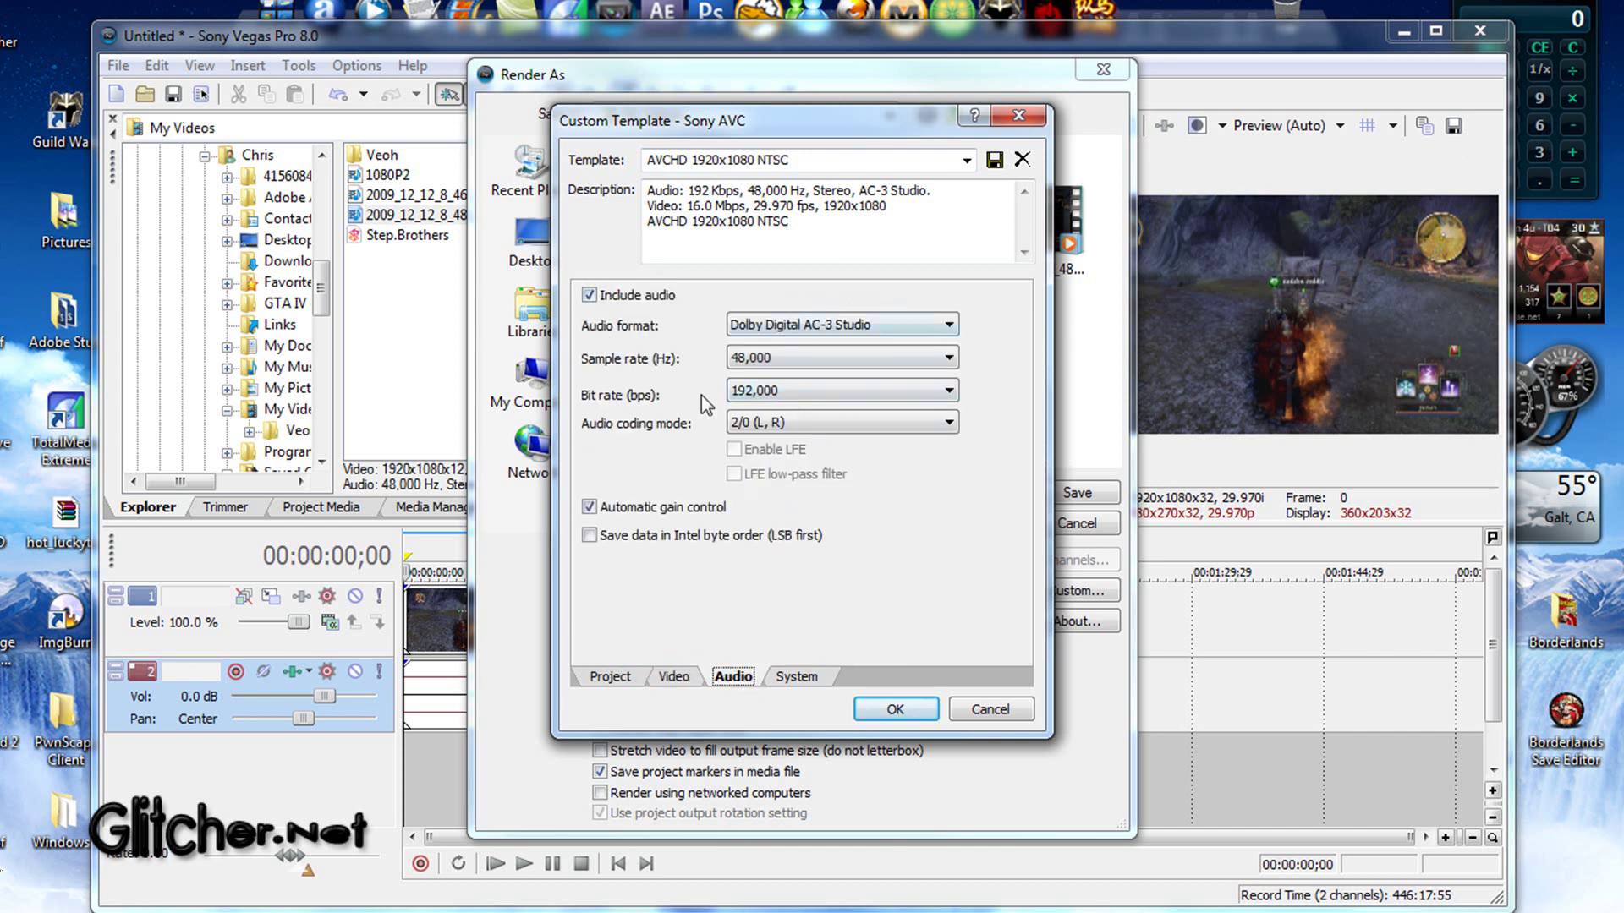
pyautogui.click(797, 678)
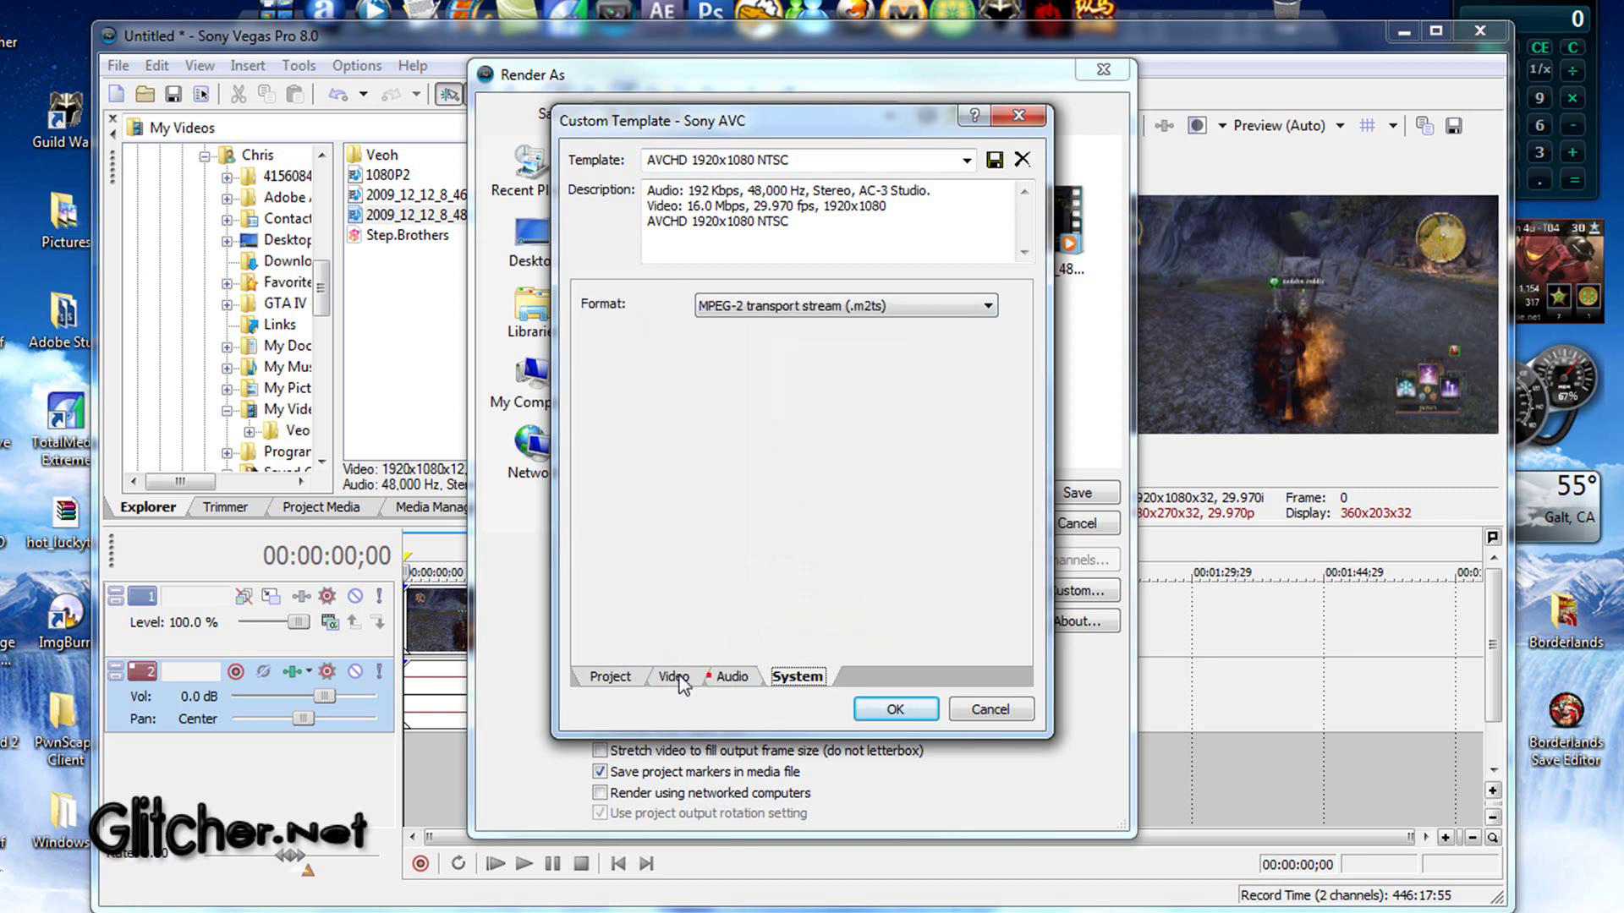
pyautogui.click(711, 677)
pyautogui.click(895, 709)
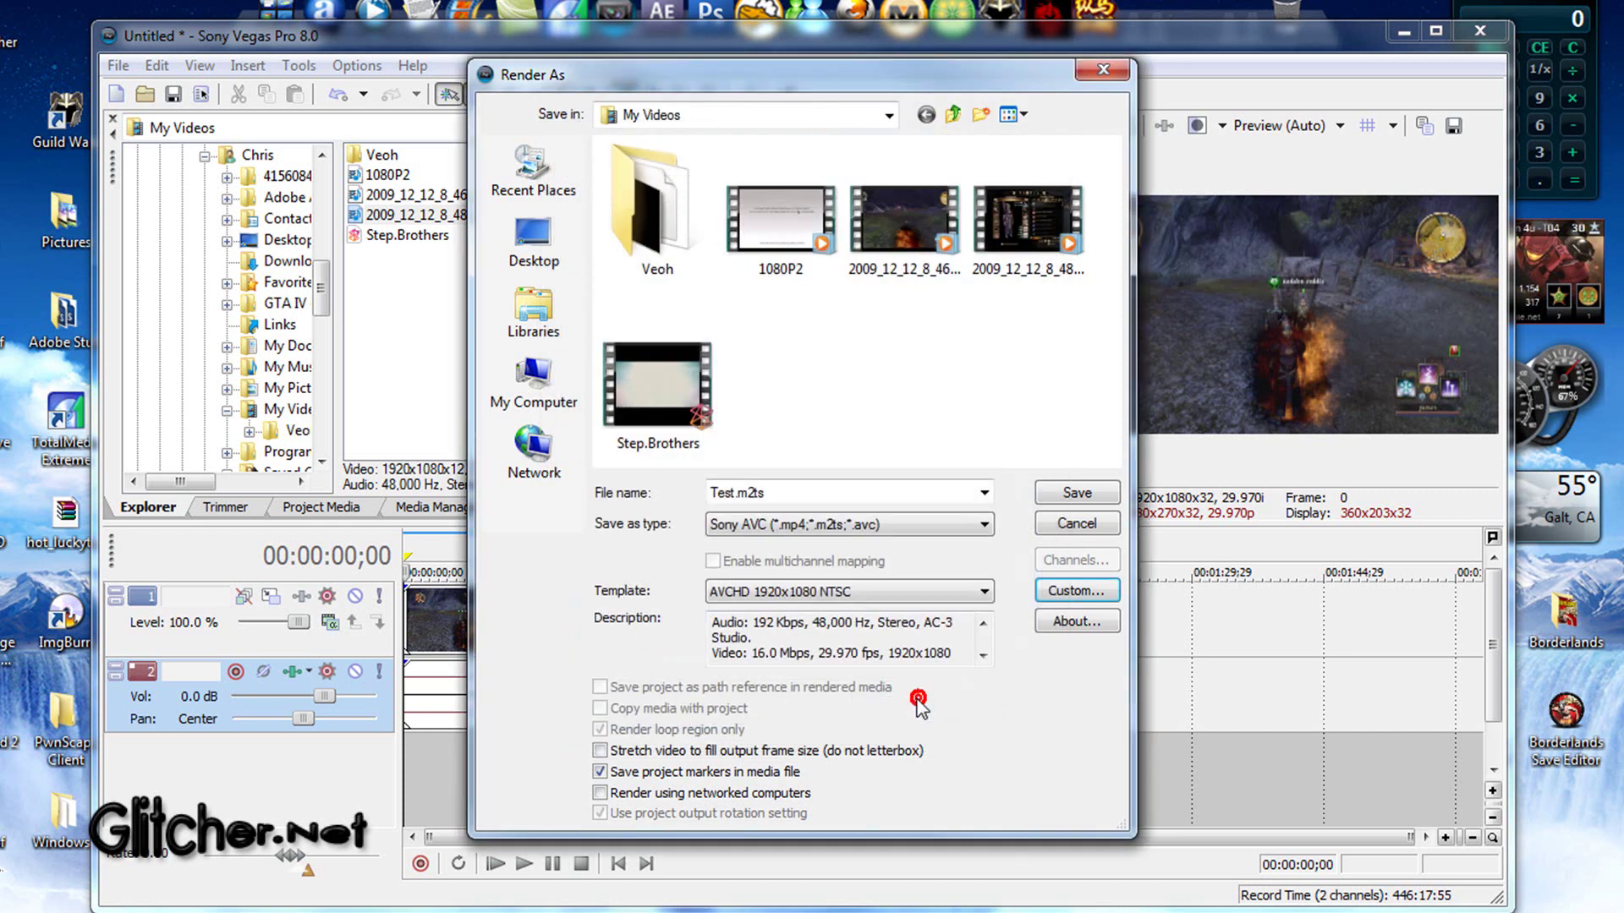
pyautogui.click(1063, 492)
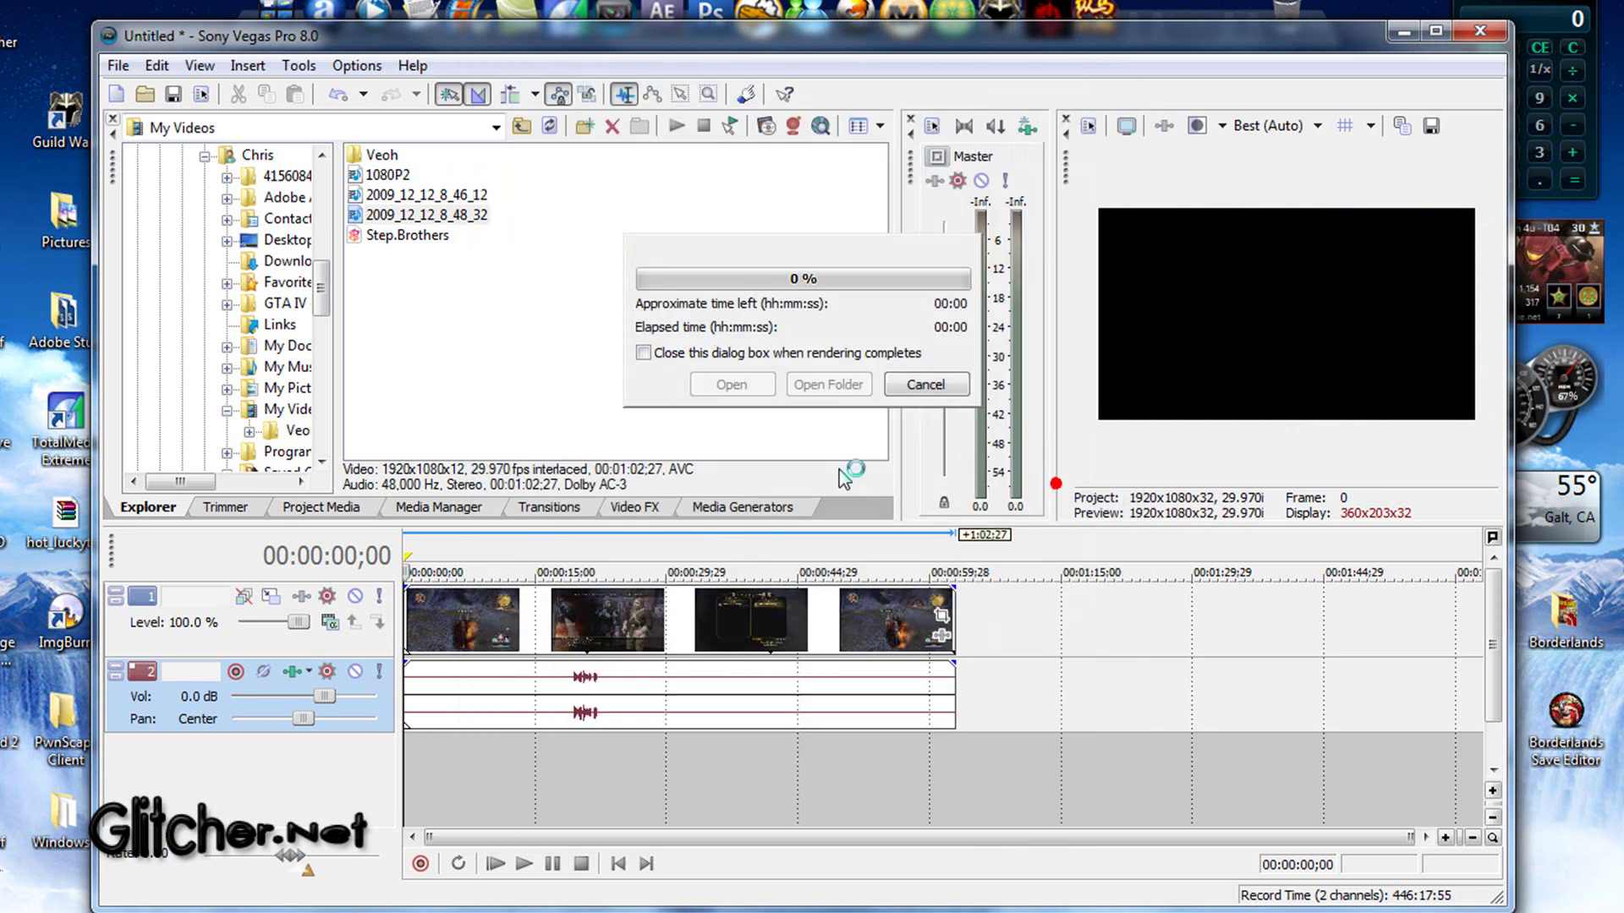
# - Play the uploaded '1080p' YouTube video in HD and skip ahead to 0:28
pyautogui.click(1400, 38)
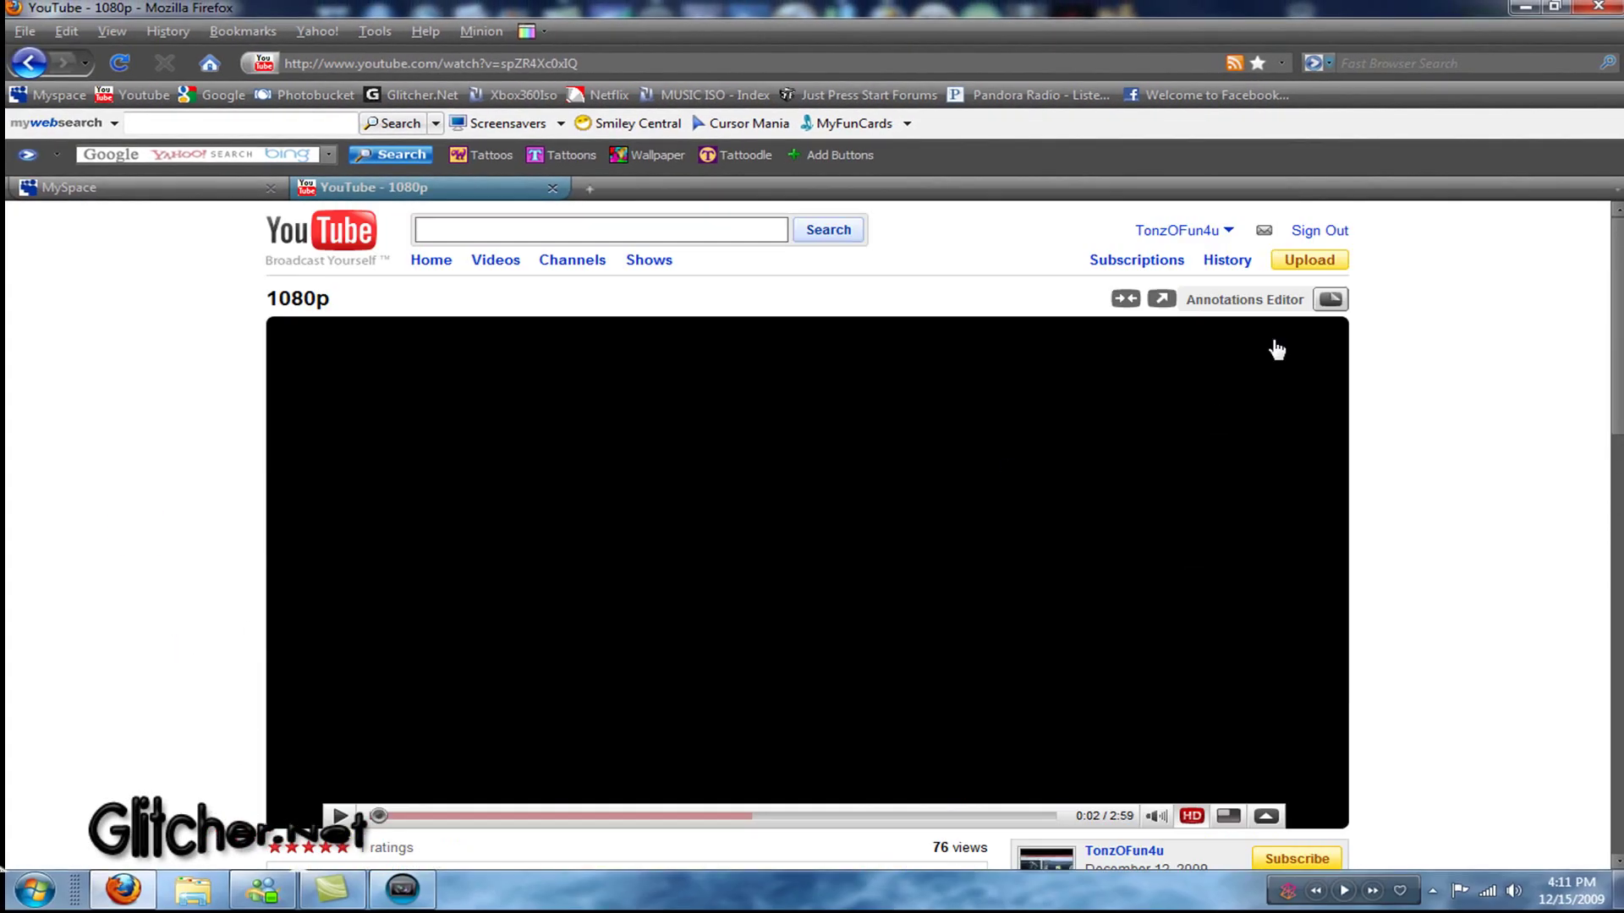
pyautogui.scroll(-5, 57, 535)
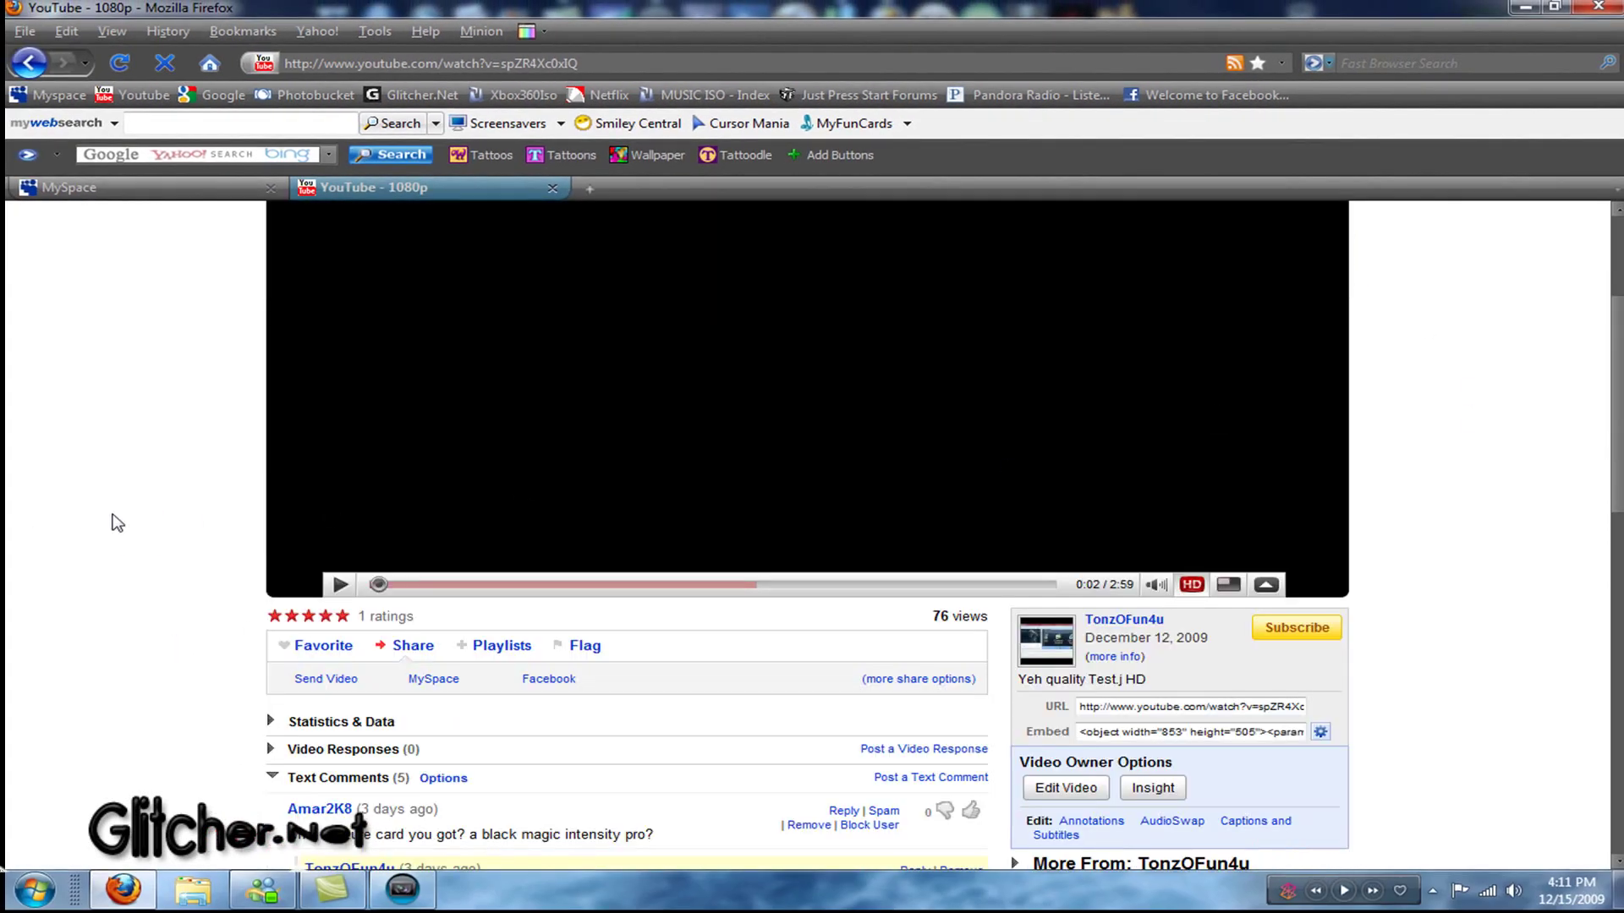
pyautogui.scroll(-6, 119, 524)
pyautogui.scroll(5, 119, 526)
pyautogui.click(337, 526)
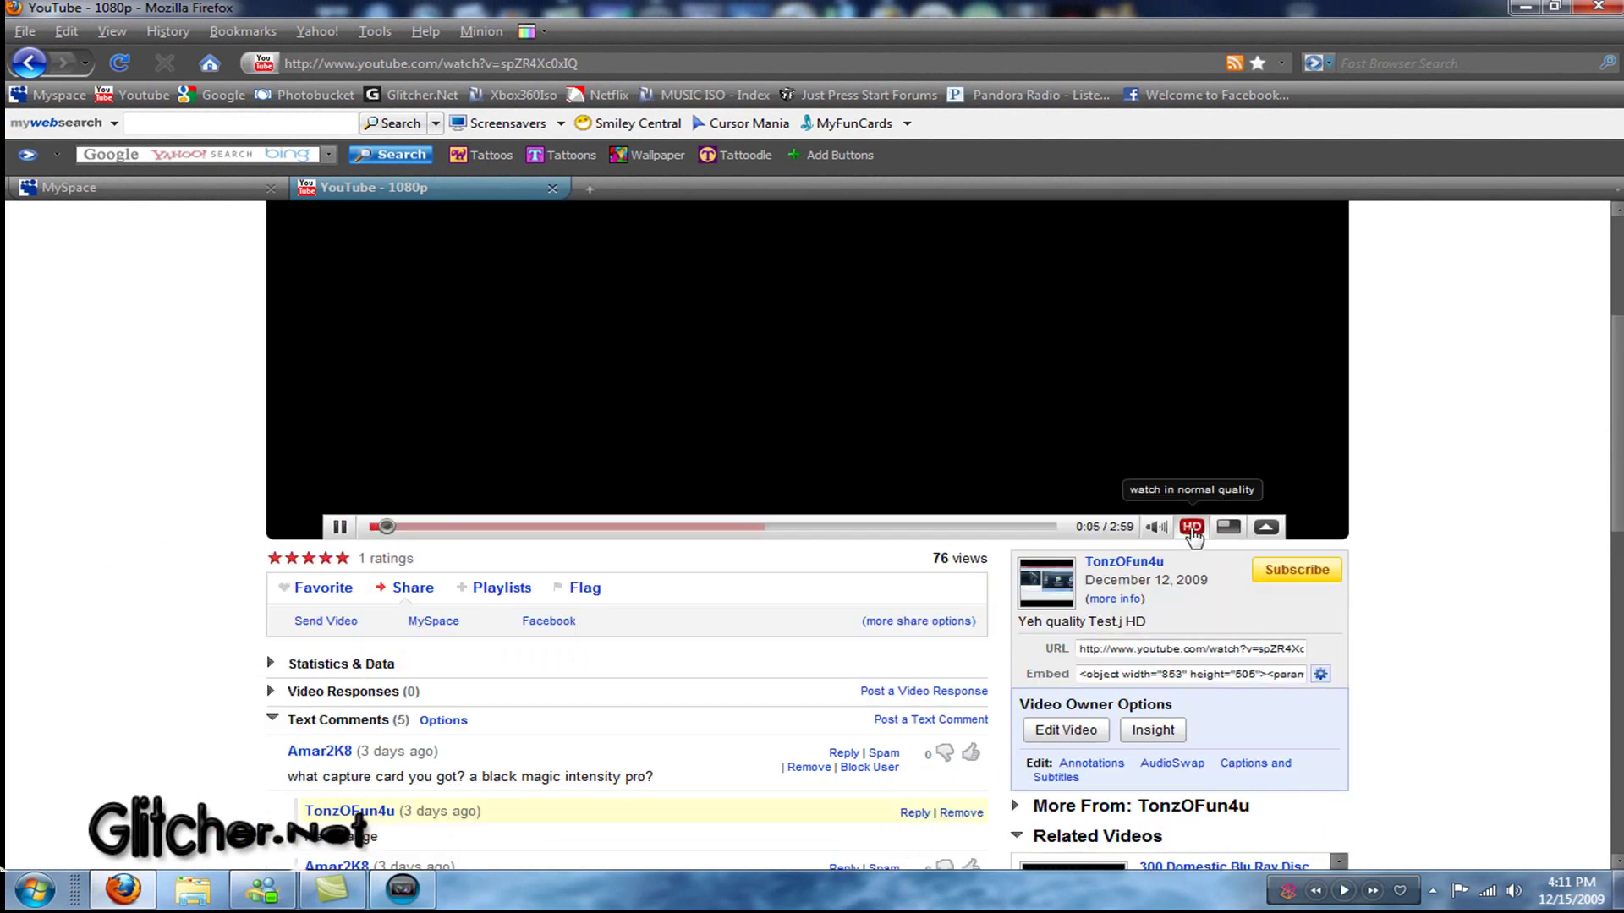
pyautogui.click(475, 526)
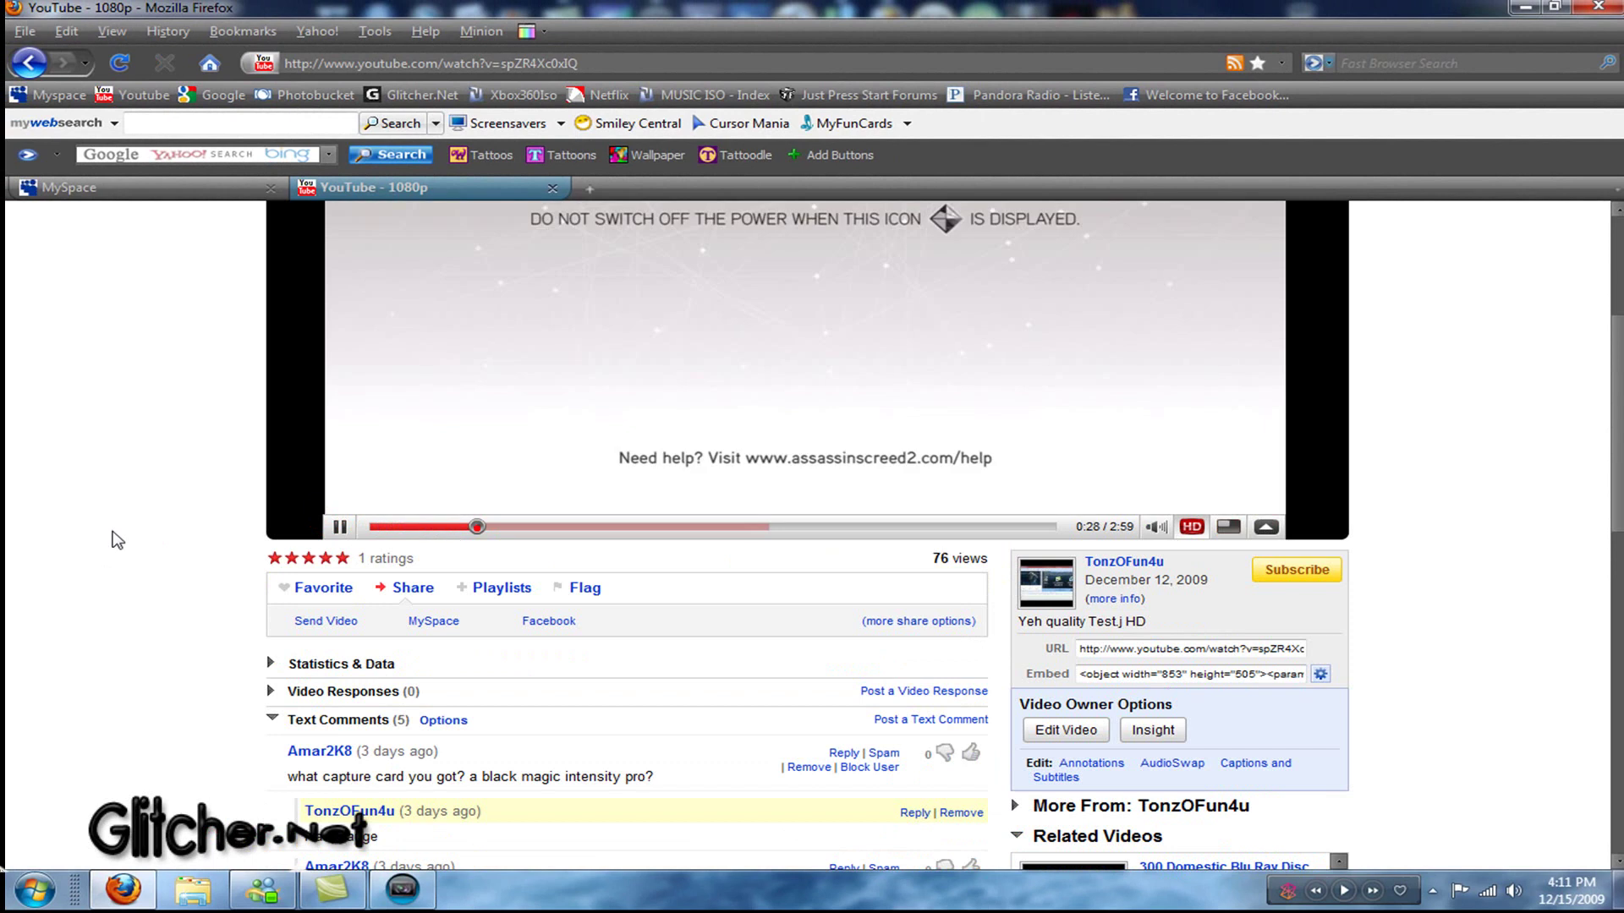
pyautogui.scroll(5, 118, 540)
pyautogui.scroll(-1, 246, 725)
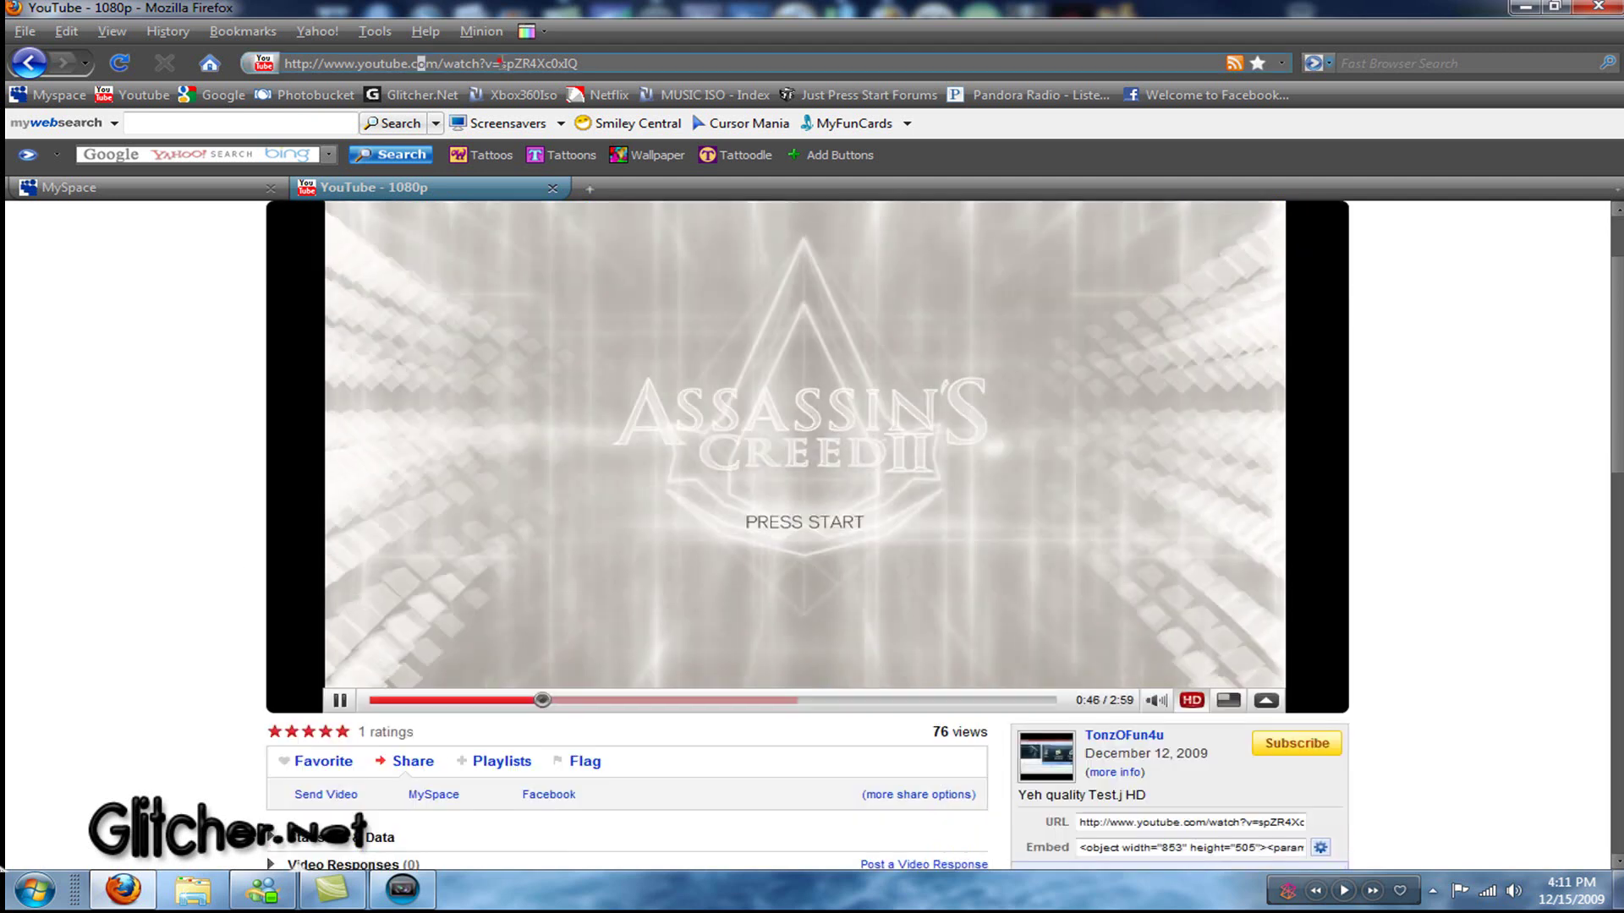
# - Copy the video page's address and sign out of YouTube
pyautogui.click(493, 64)
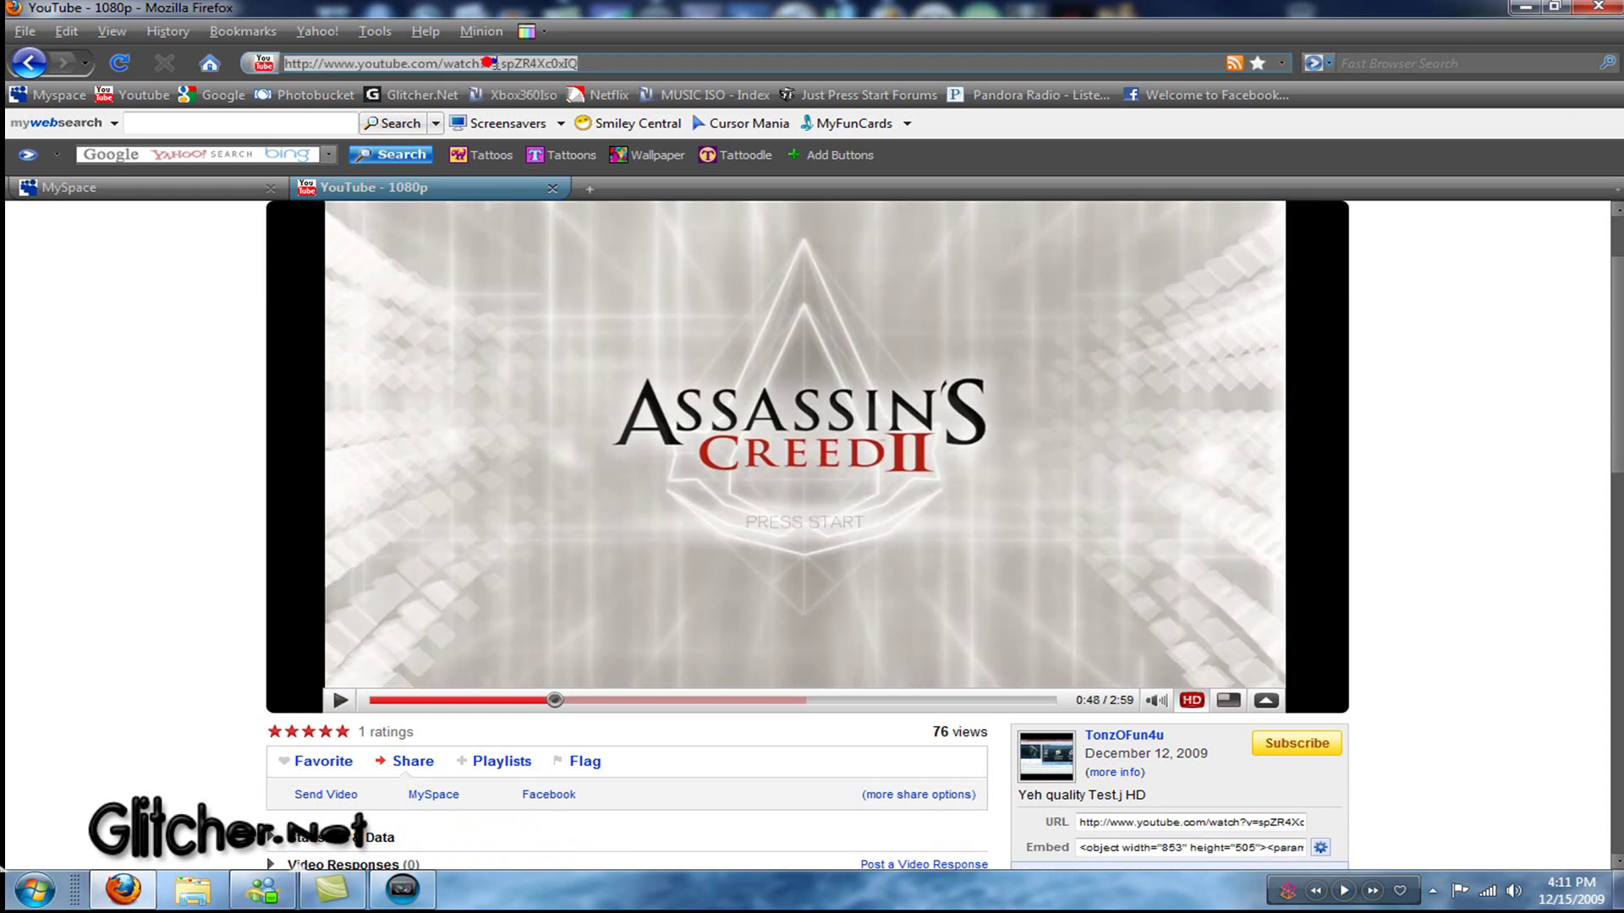
pyautogui.rightClick(493, 63)
pyautogui.click(542, 125)
pyautogui.click(189, 483)
pyautogui.scroll(2, 189, 484)
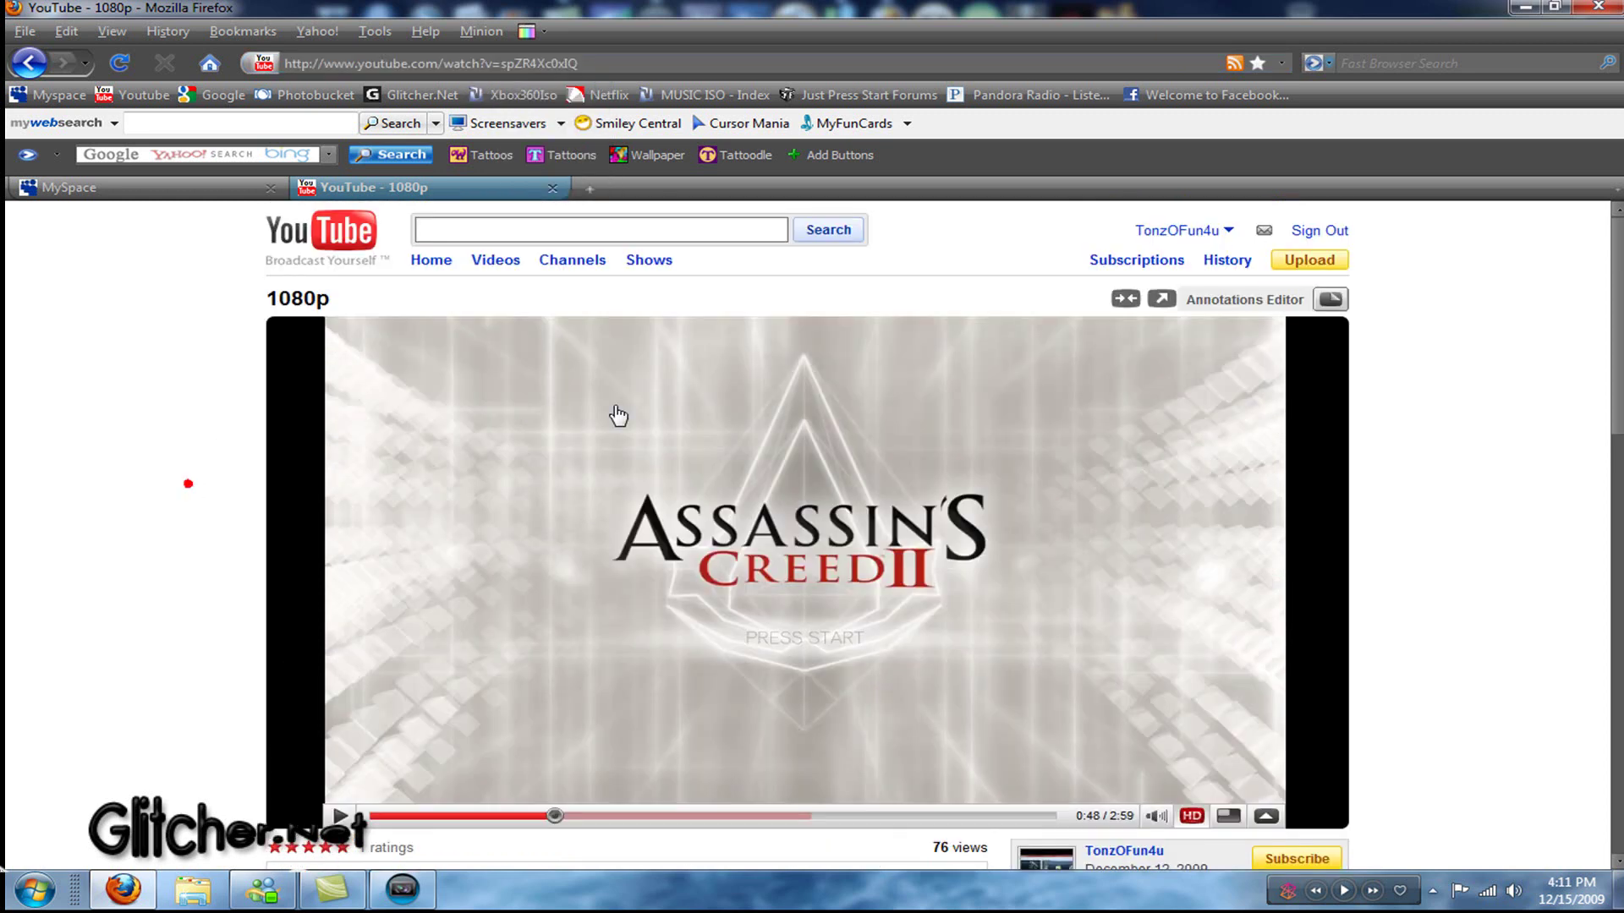
pyautogui.click(1330, 231)
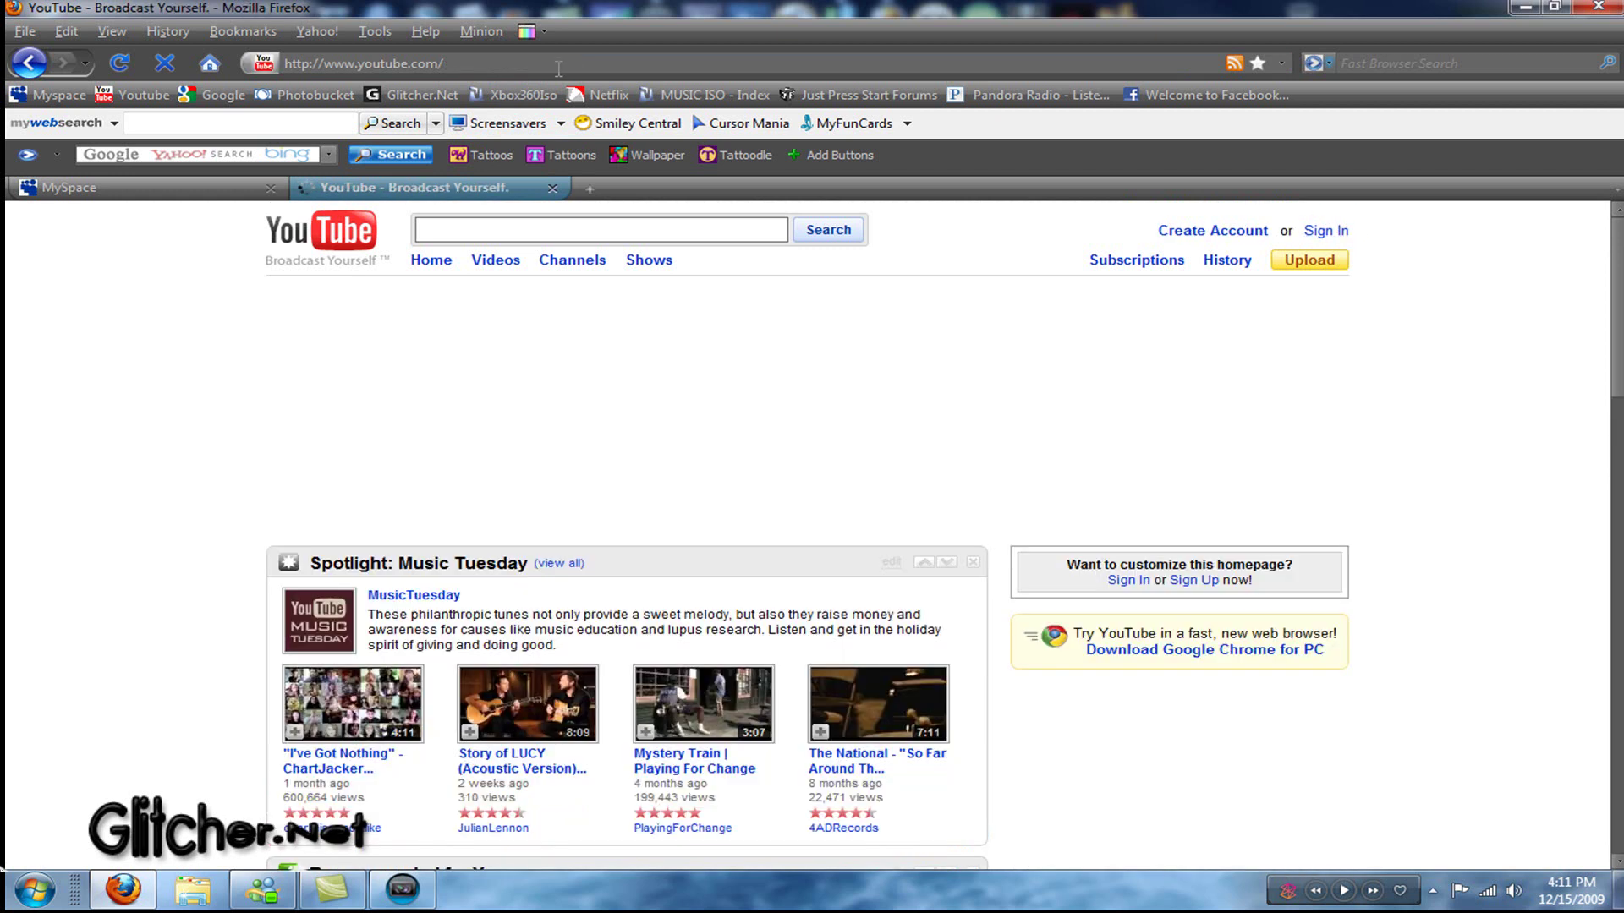
# - Paste the copied video address into the address bar and load it
pyautogui.click(558, 64)
pyautogui.rightClick(558, 64)
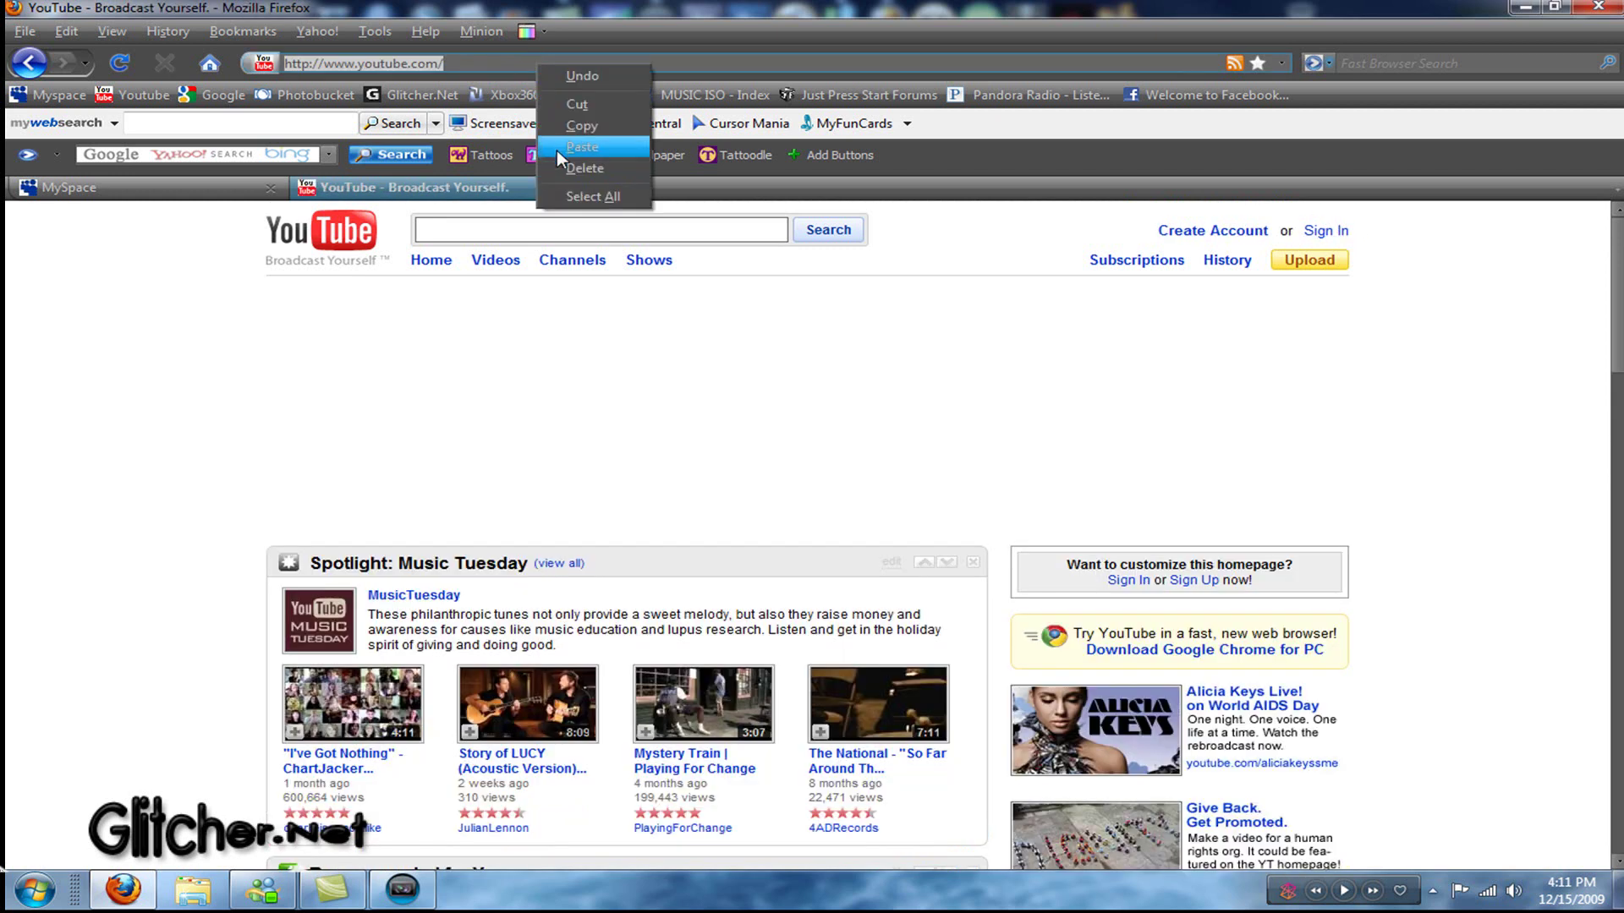
pyautogui.click(557, 150)
pyautogui.press('Return')
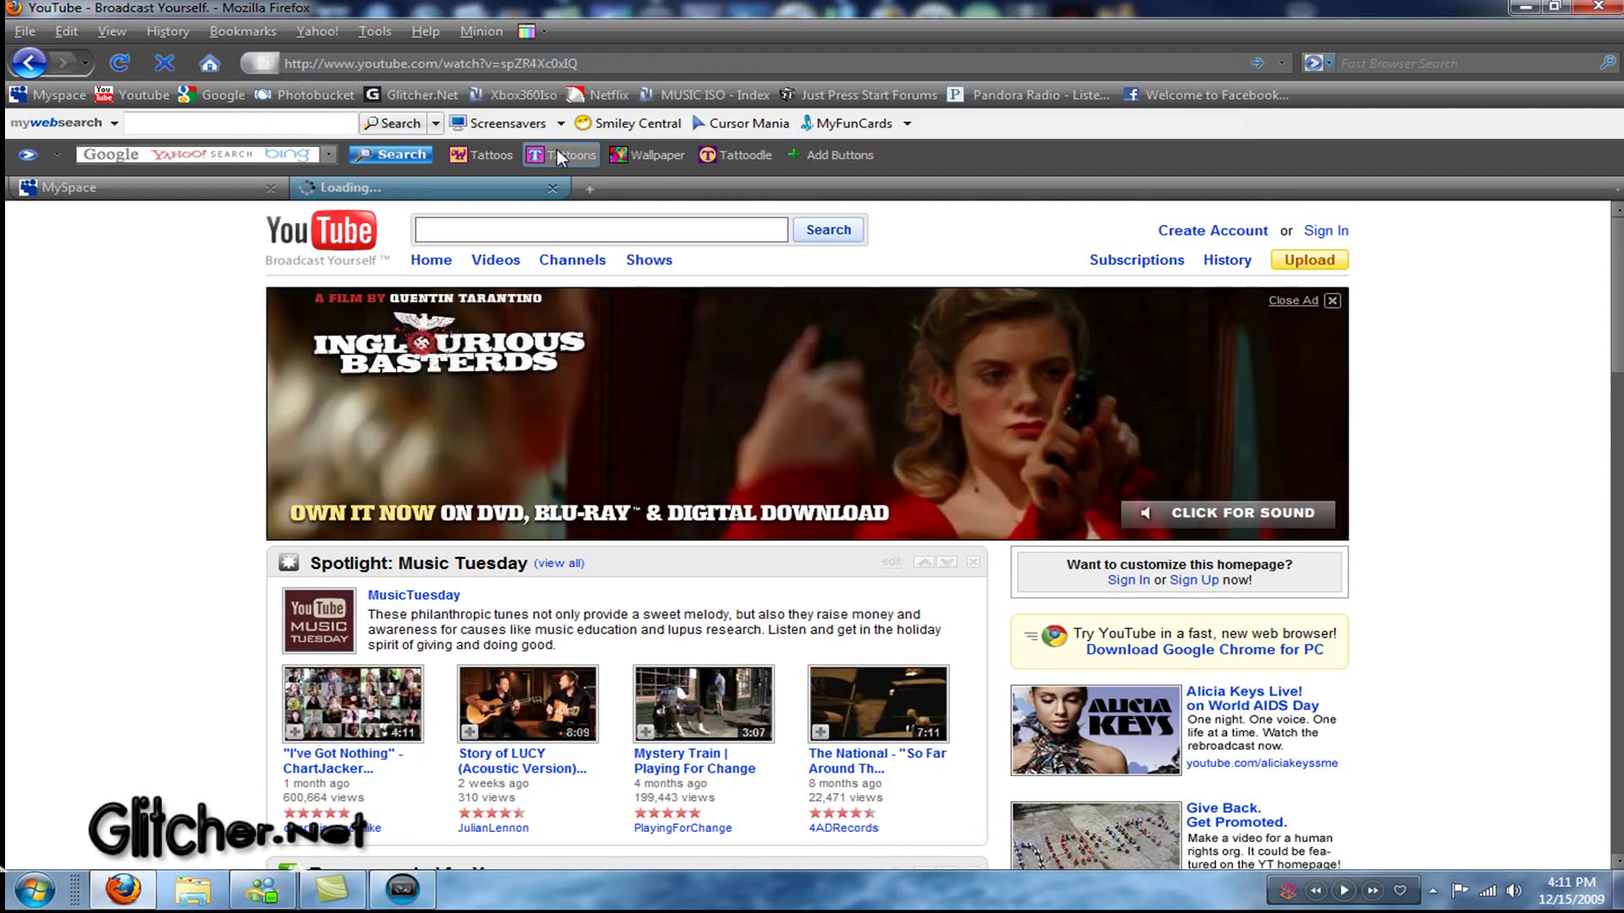
# - Check the HD menu still lists 1080p, then pause and seek to 0:19 and 0:35
pyautogui.scroll(-3, 85, 412)
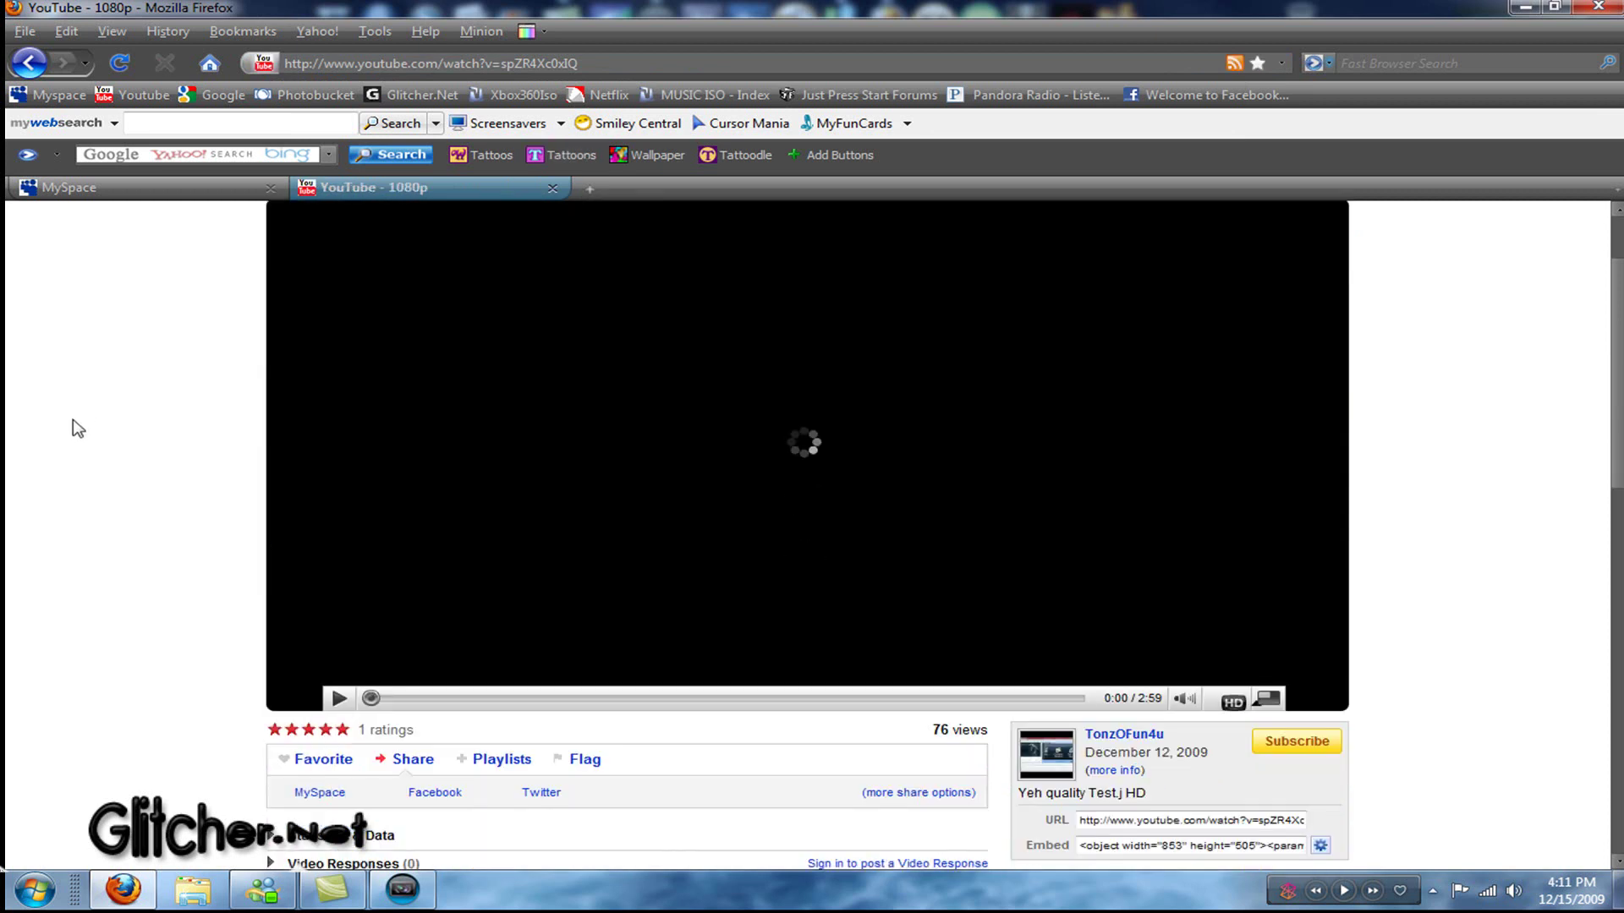
pyautogui.moveTo(1237, 643)
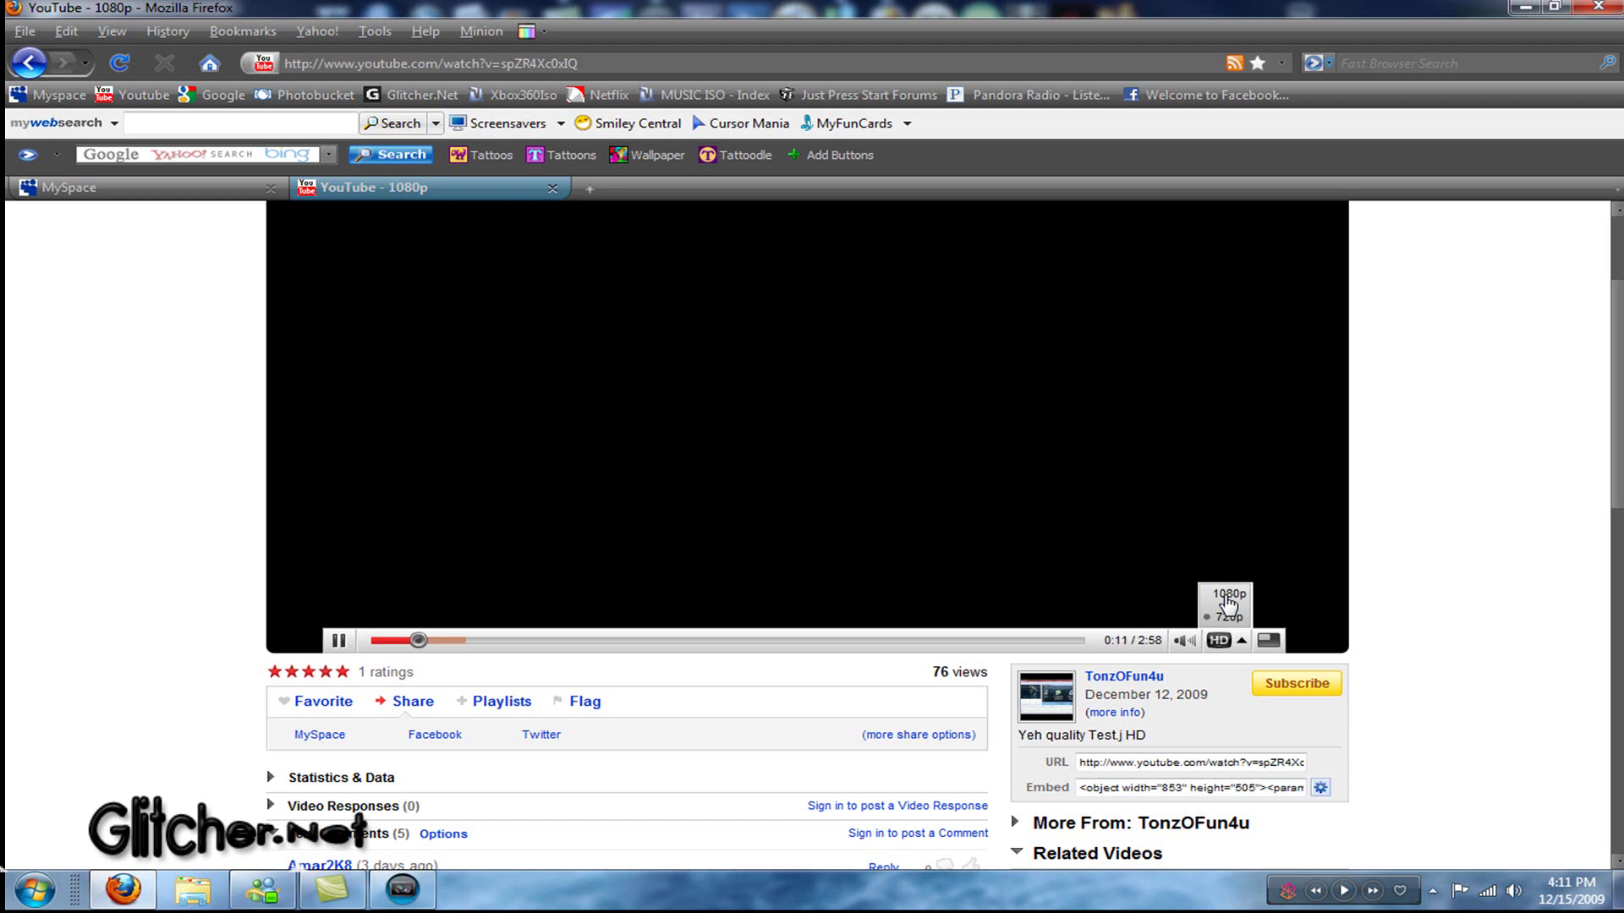
pyautogui.click(338, 643)
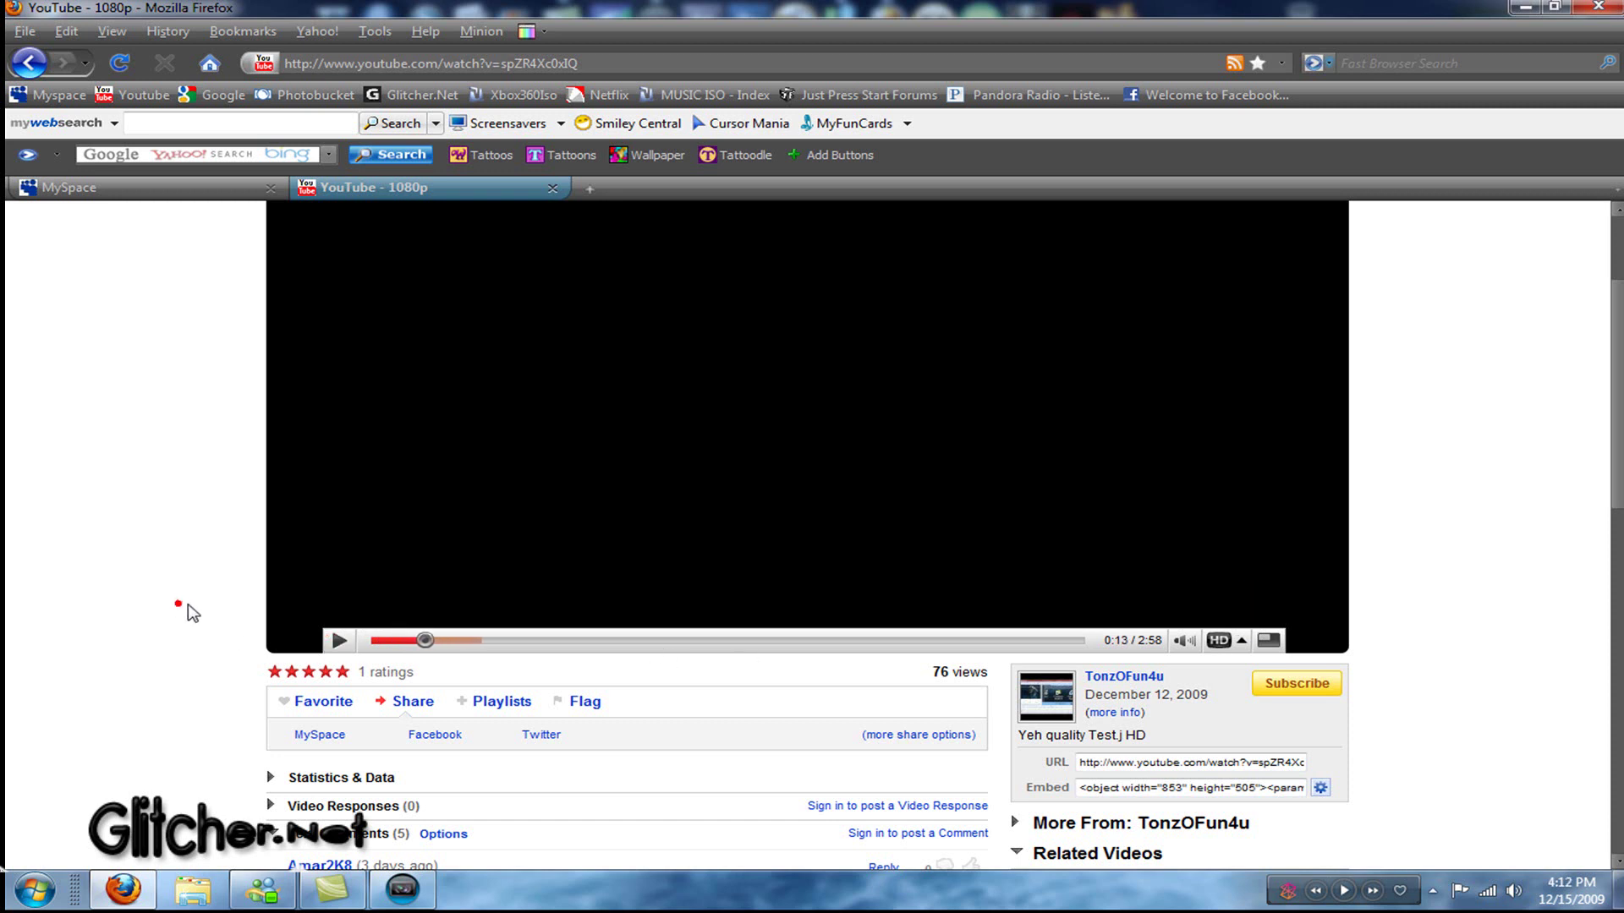
pyautogui.click(449, 640)
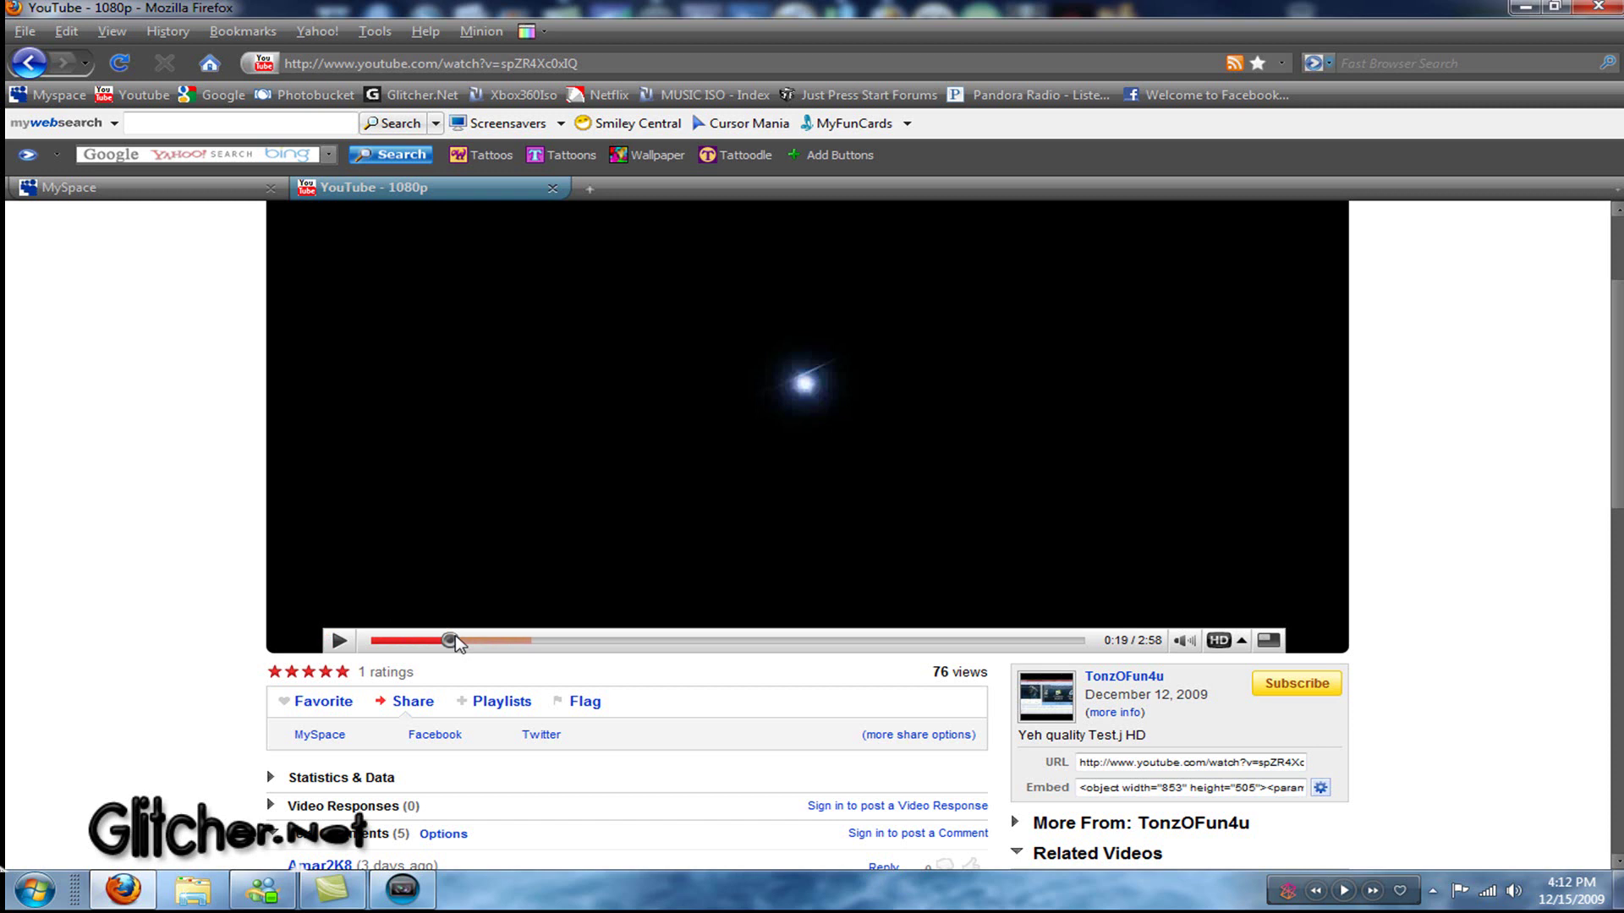
pyautogui.click(515, 640)
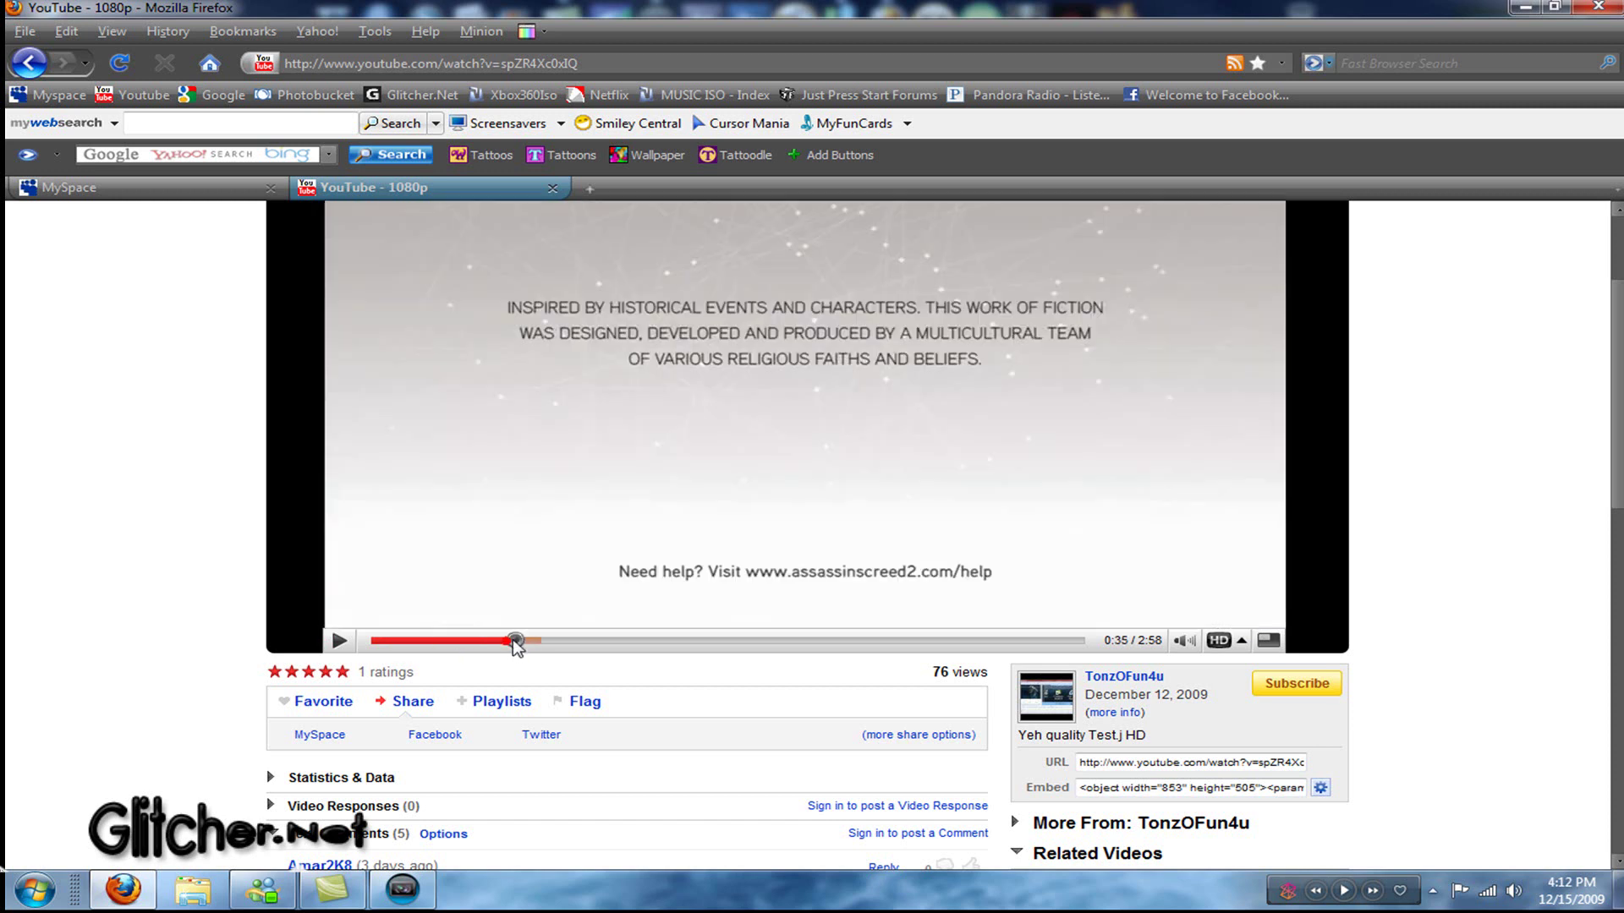
pyautogui.scroll(-5, 166, 603)
pyautogui.scroll(7, 166, 602)
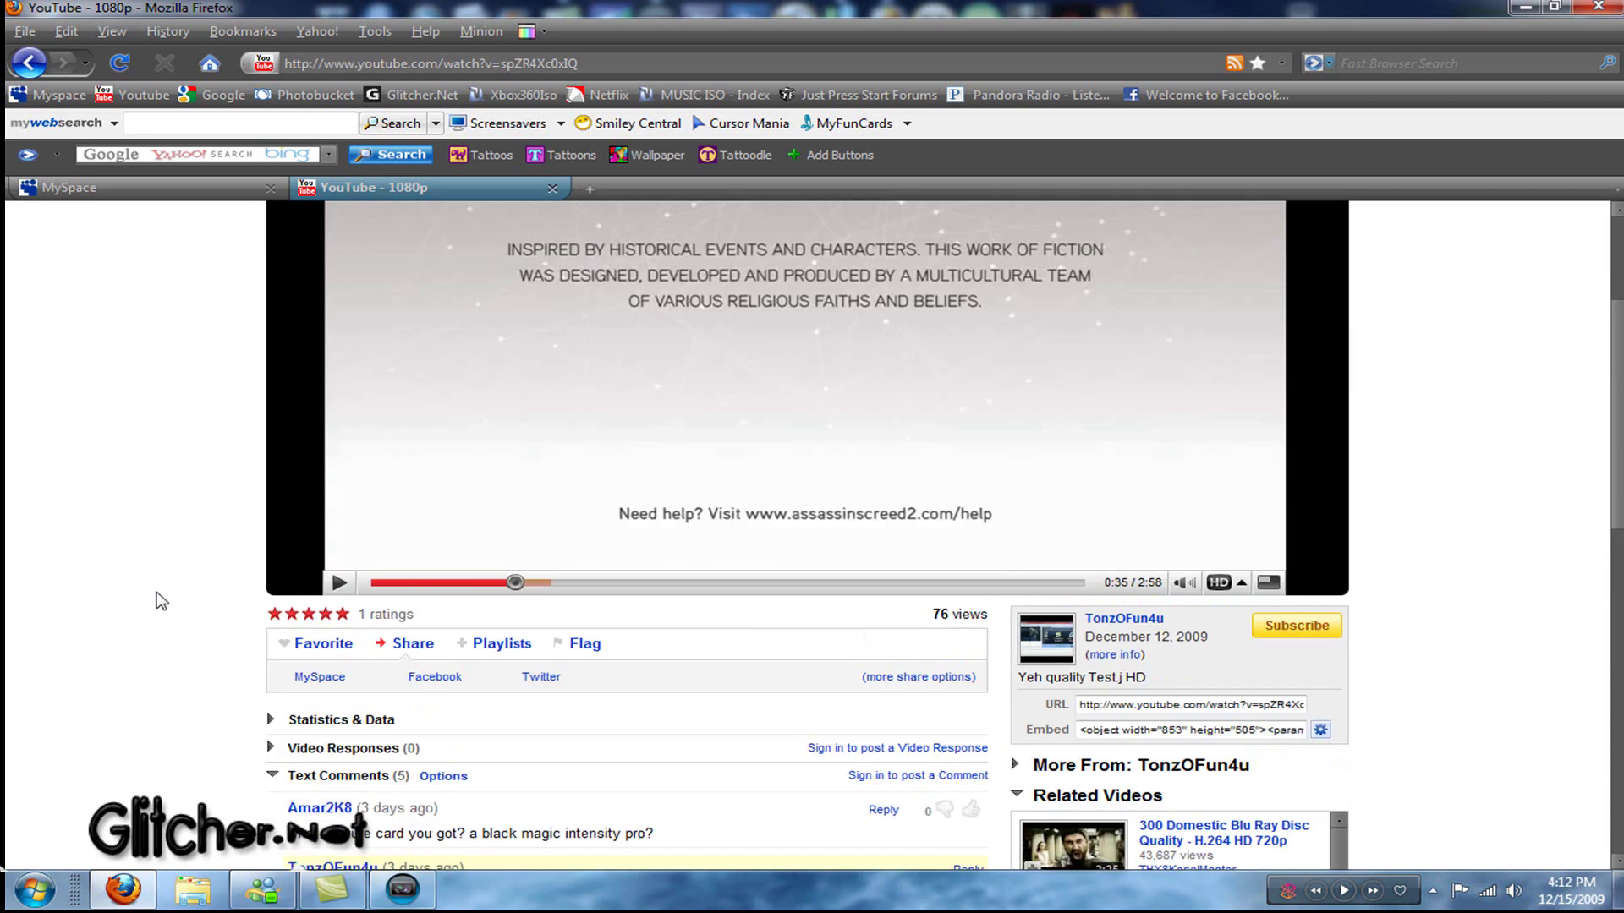
# - Sign in from the YouTube home page, open the account's channel, and return home
pyautogui.click(292, 252)
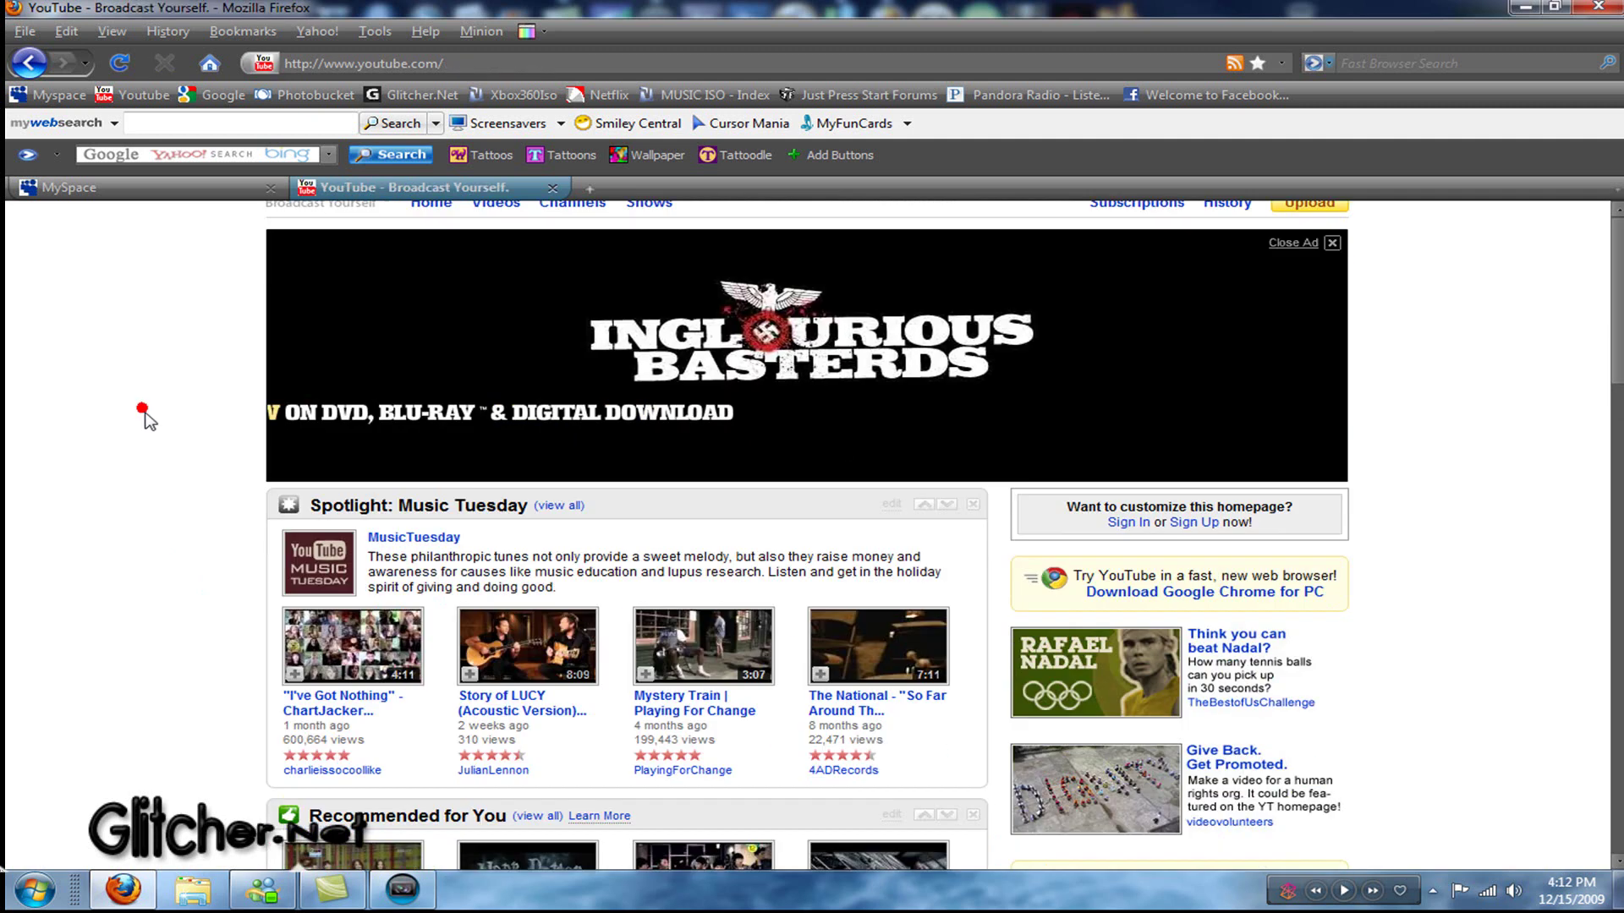
pyautogui.click(1323, 233)
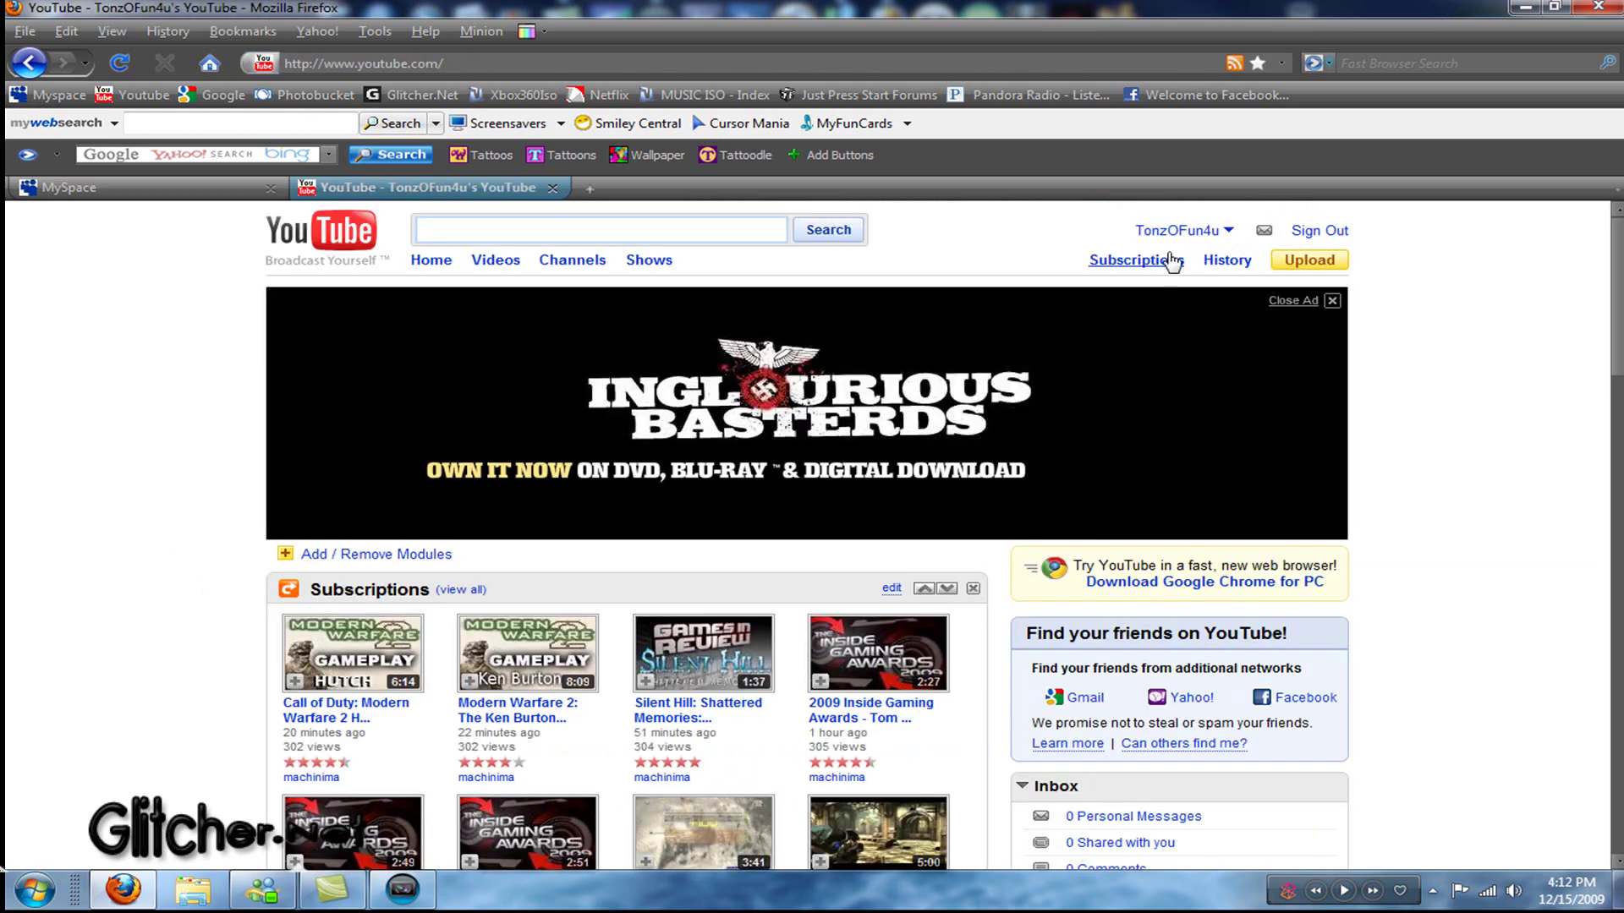
pyautogui.click(1172, 232)
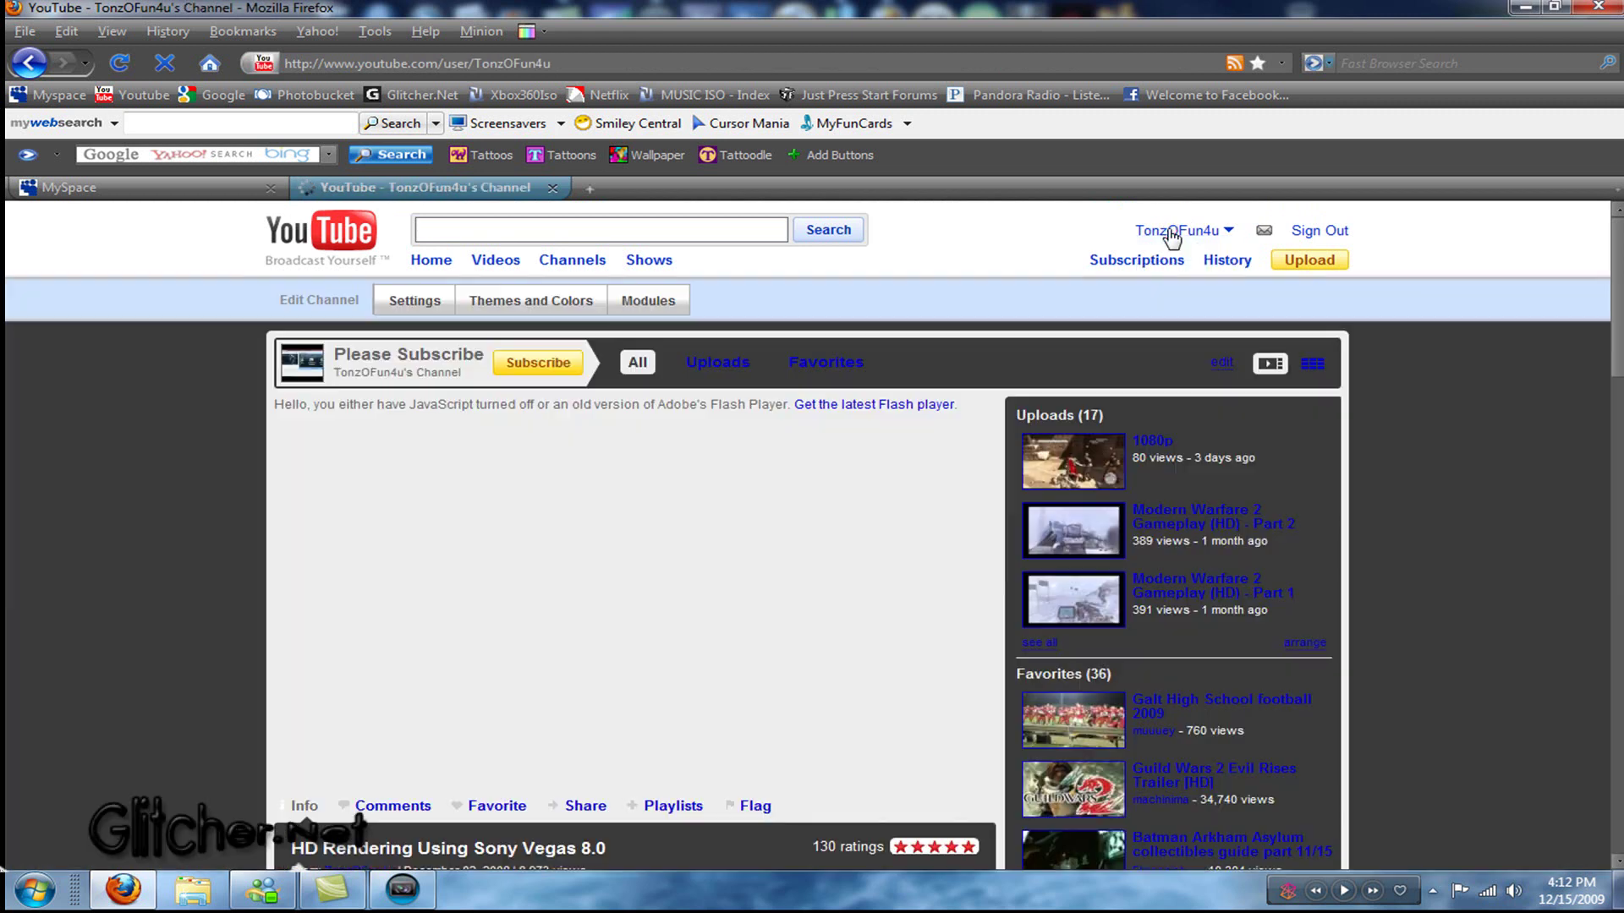
pyautogui.click(317, 237)
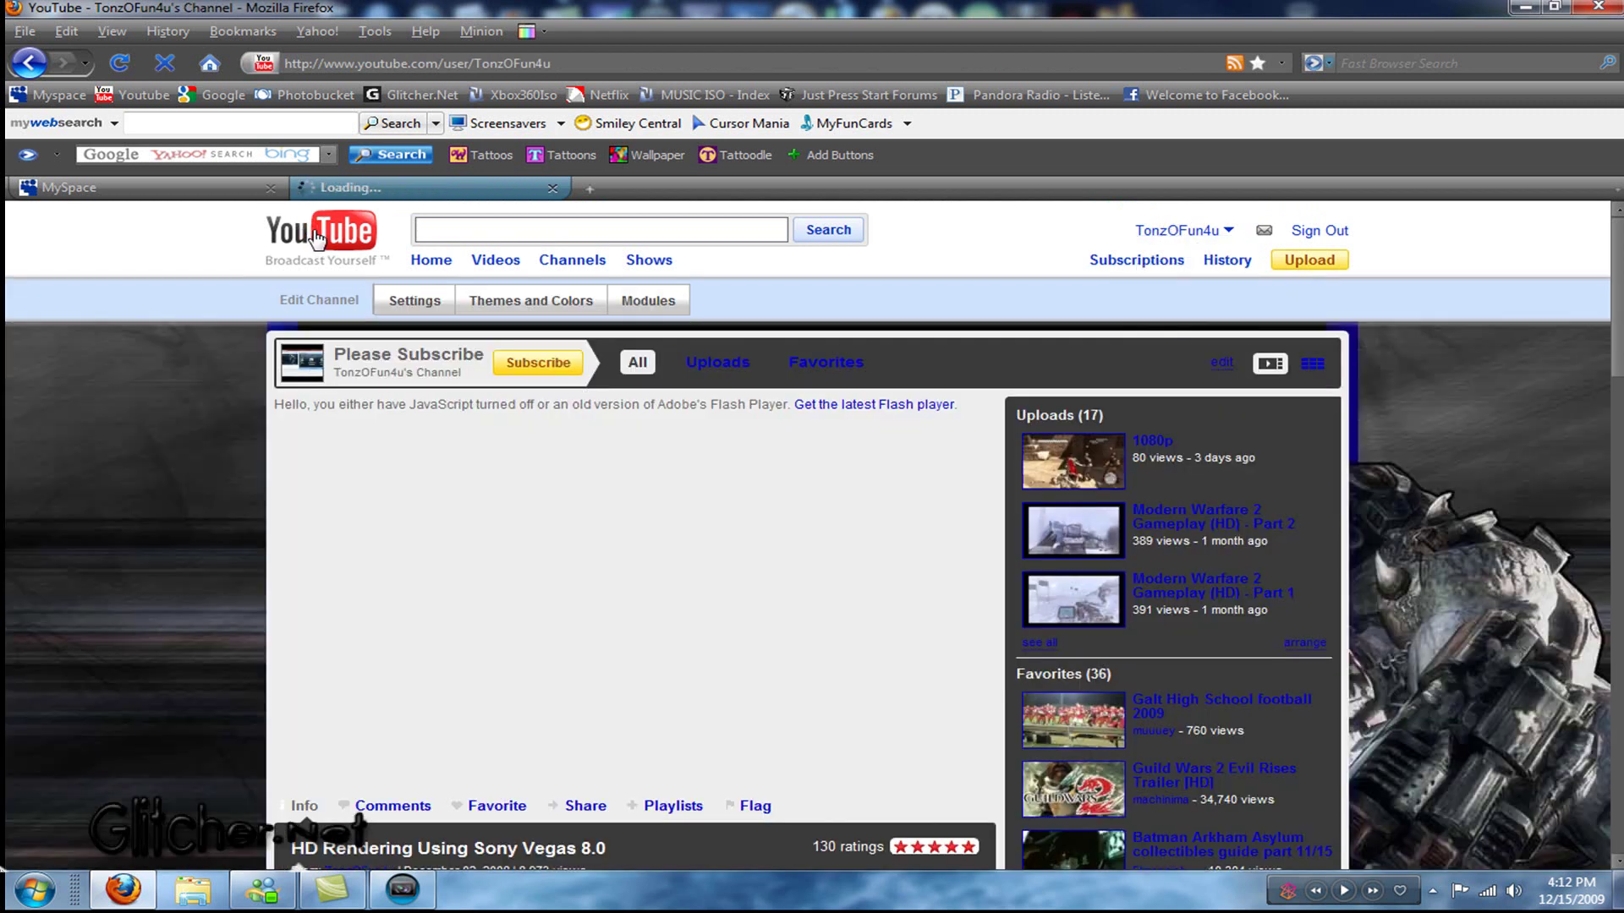